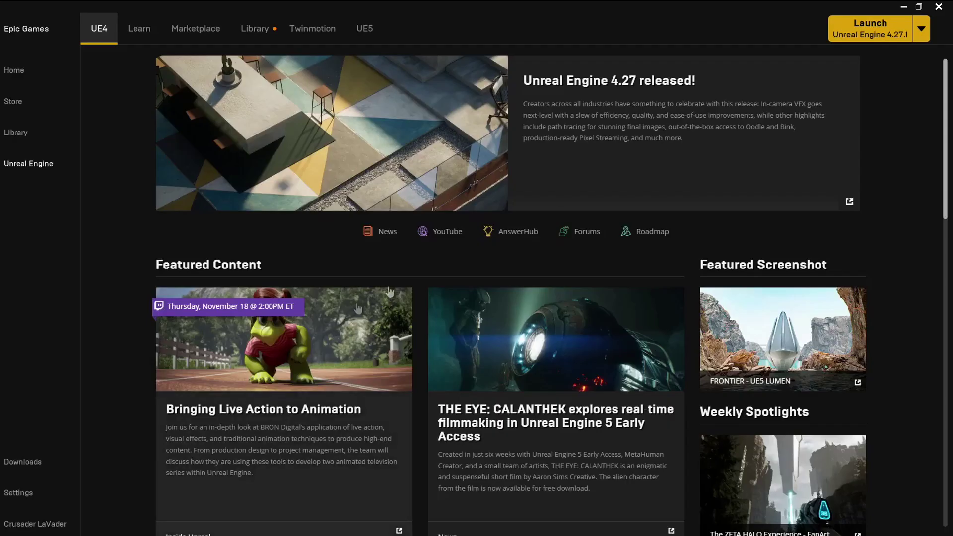
# - Launch Unreal Engine 4.27 and set up a new Third Person template project named WackABone in D:\Program Files\Game Projects
pyautogui.click(870, 29)
pyautogui.click(215, 74)
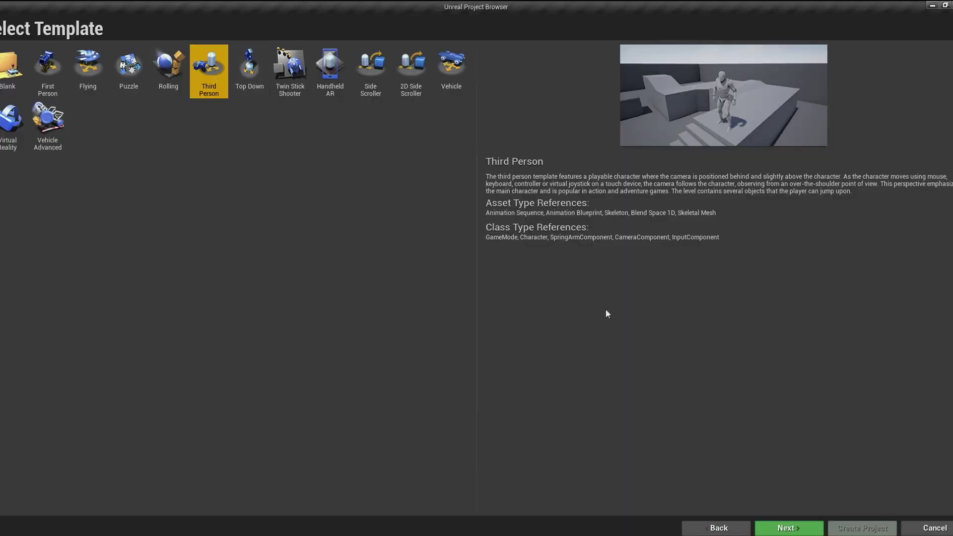
pyautogui.click(795, 529)
pyautogui.click(541, 494)
pyautogui.write('WackA')
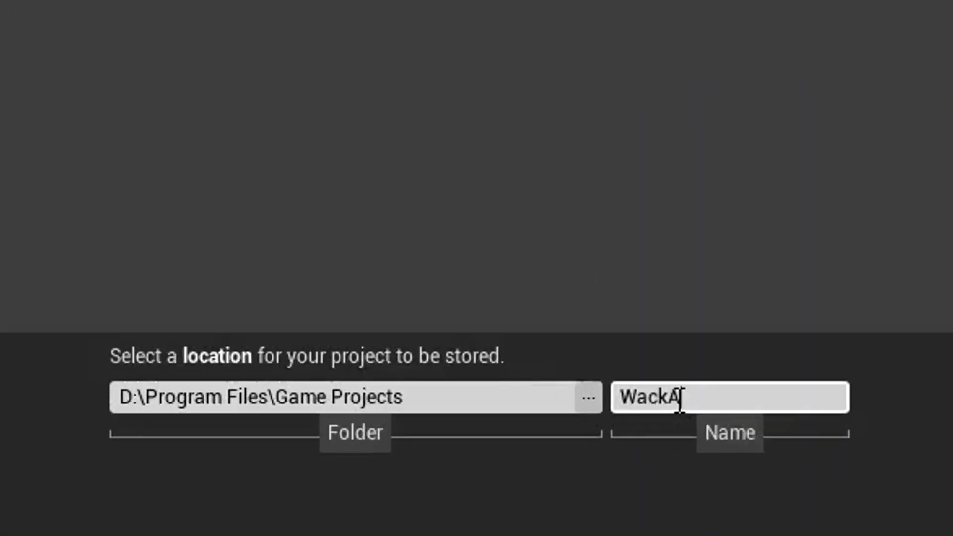
pyautogui.click(527, 493)
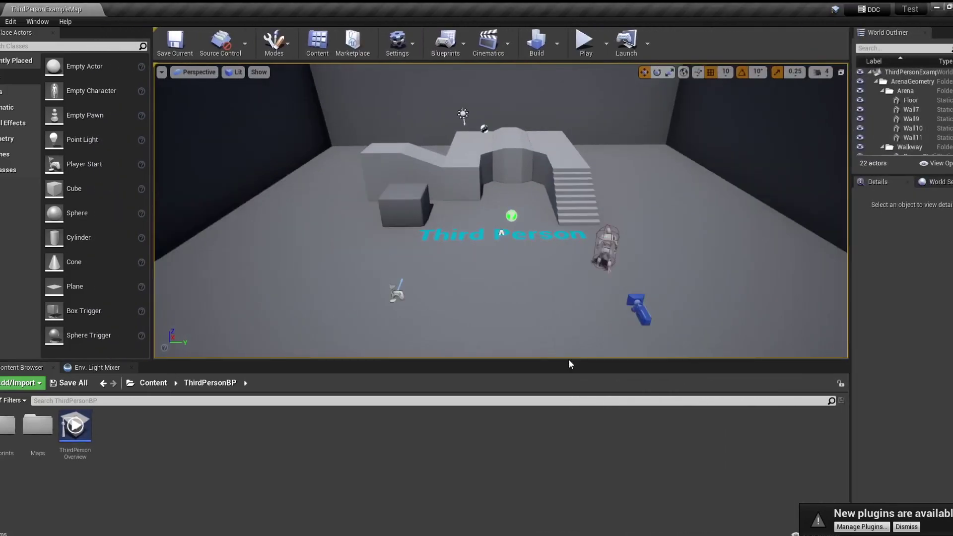
# - Enlarge the level viewport and playtest the Third Person level, running and jumping the mannequin over the stairs and raised walkway
pyautogui.moveTo(568, 361); pyautogui.dragTo(570, 448)
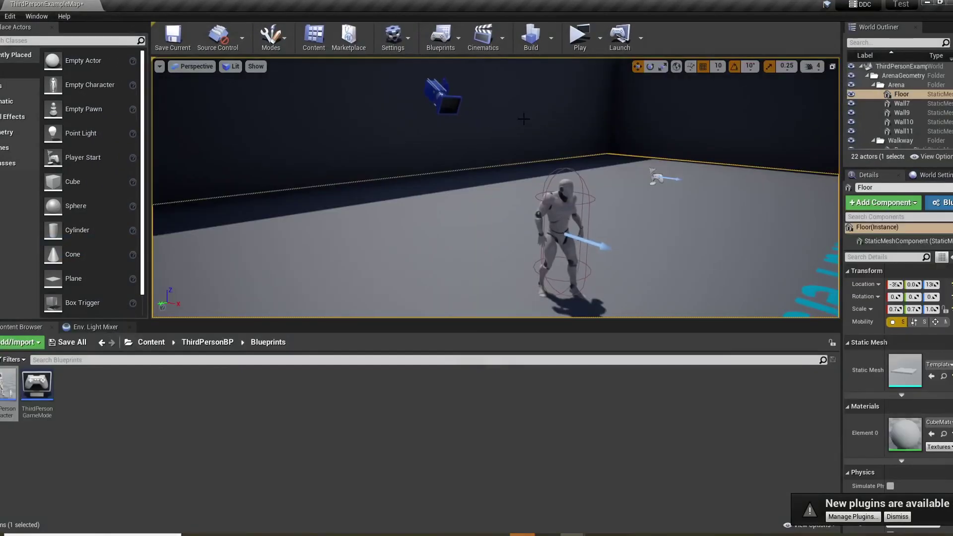
pyautogui.click(579, 45)
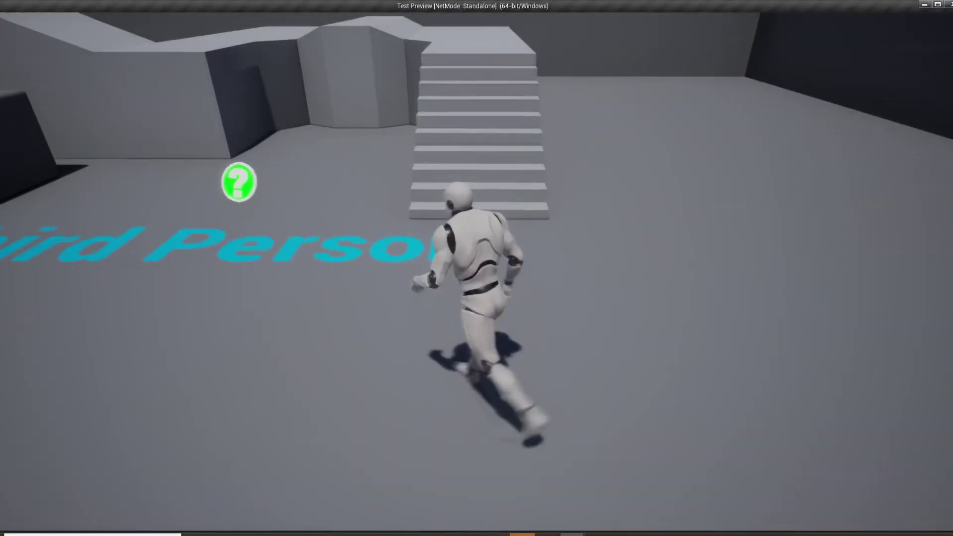
pyautogui.press('w')
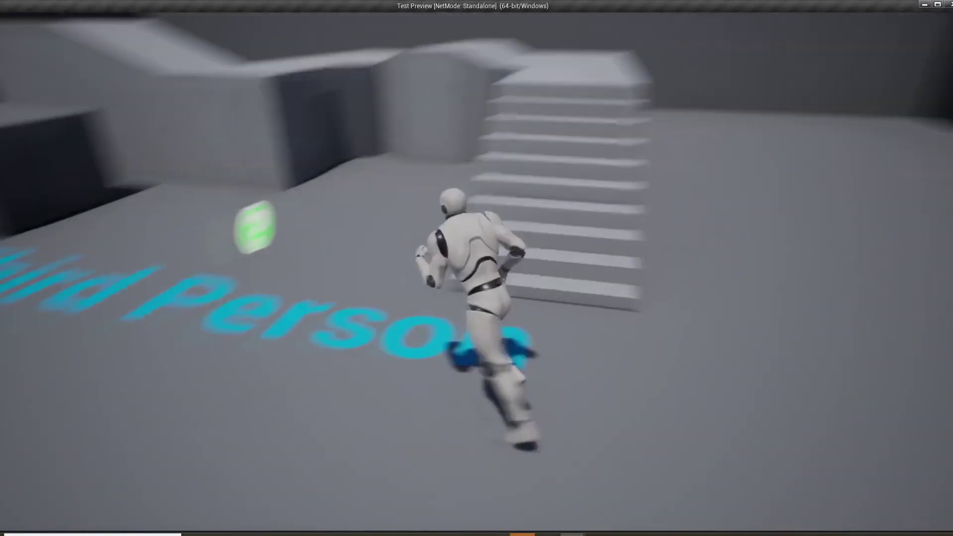
pyautogui.press('space')
pyautogui.press('w')
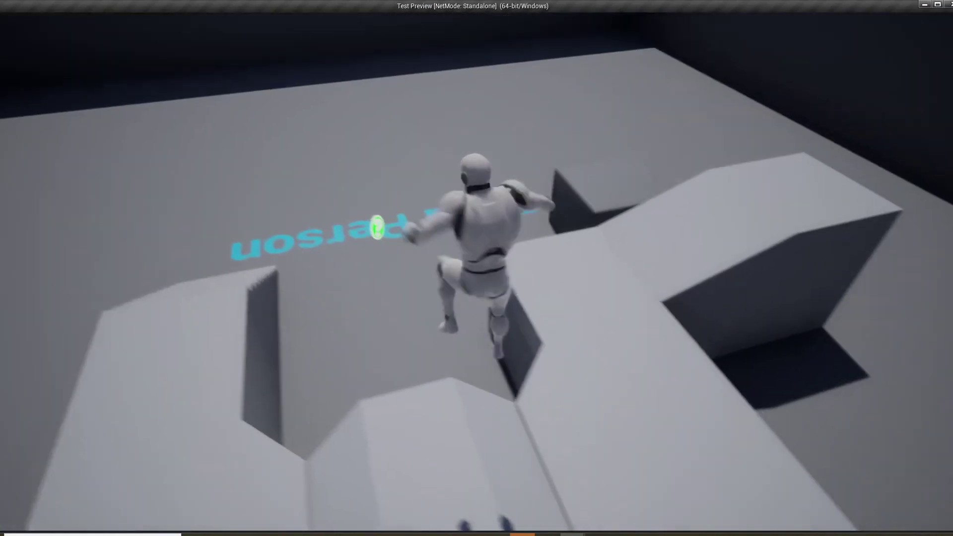
pyautogui.press('space')
pyautogui.press('w')
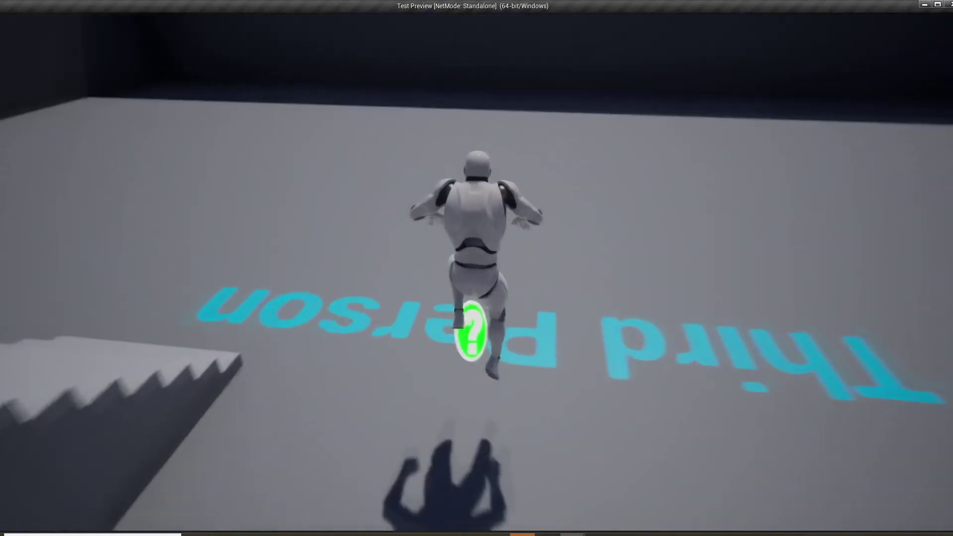
pyautogui.press('s')
pyautogui.press('d')
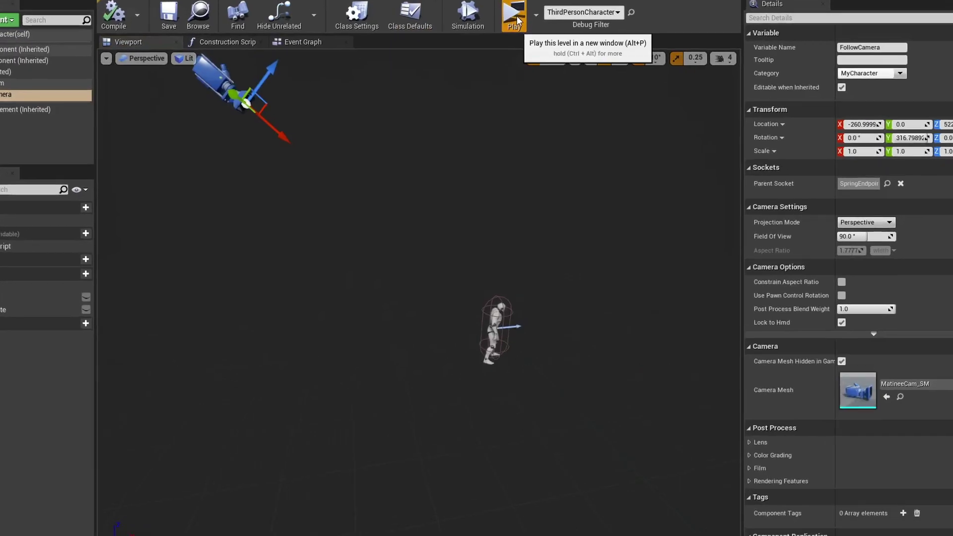
# - Playtest the character with the raised follow camera, running in all directions and jumping
pyautogui.click(510, 13)
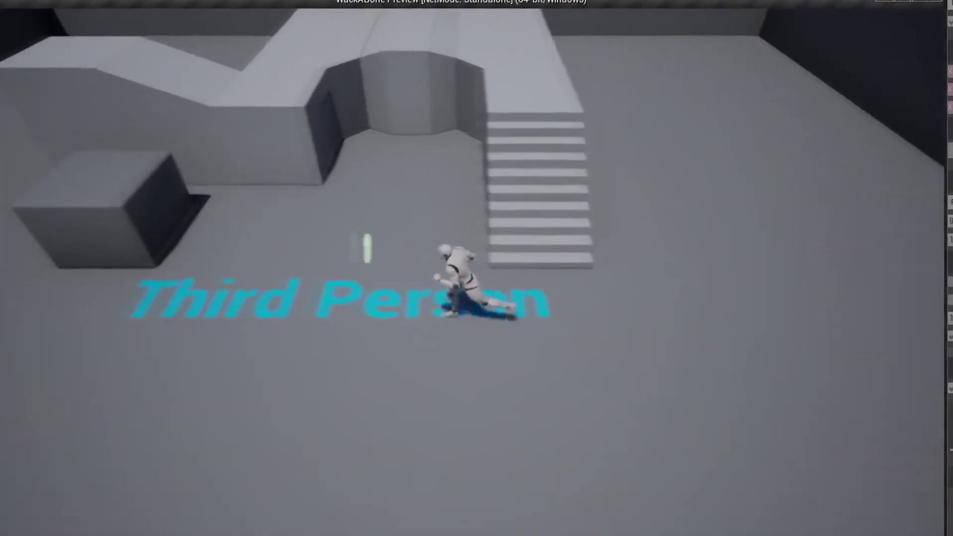
pyautogui.press('s')
pyautogui.press('a')
pyautogui.press('d')
pyautogui.press('a')
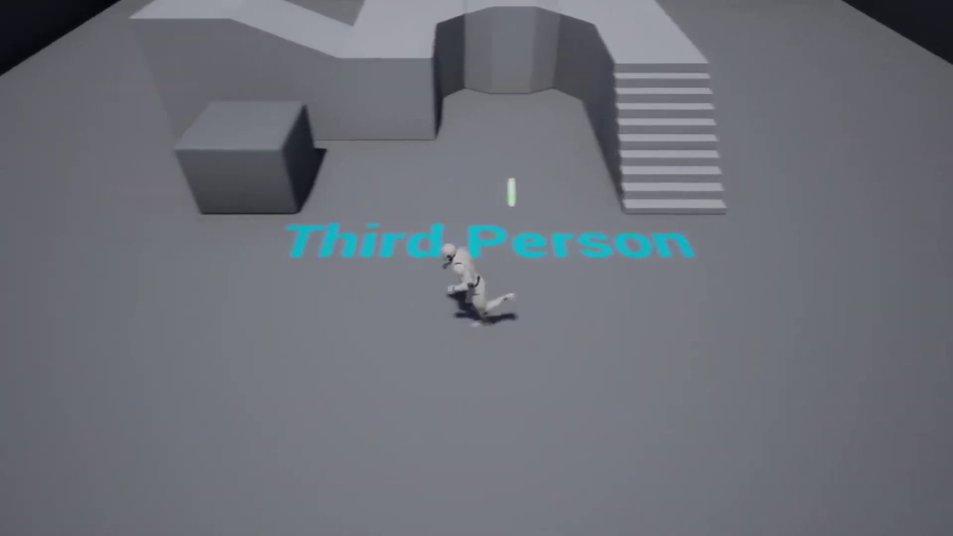
pyautogui.press('w')
pyautogui.press('space')
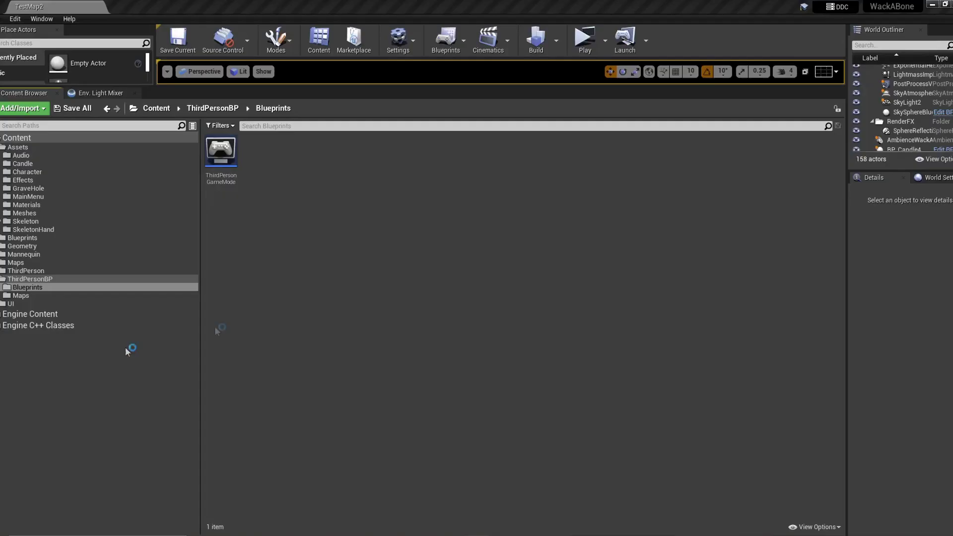
# - Open the ThirdPersonGameMode blueprint and examine the spawning logic across its Event Graph
pyautogui.doubleClick(223, 155)
pyautogui.moveTo(226, 168); pyautogui.dragTo(216, 237, button='right')
pyautogui.scroll(1, 230, 236)
pyautogui.scroll(-2, 172, 233)
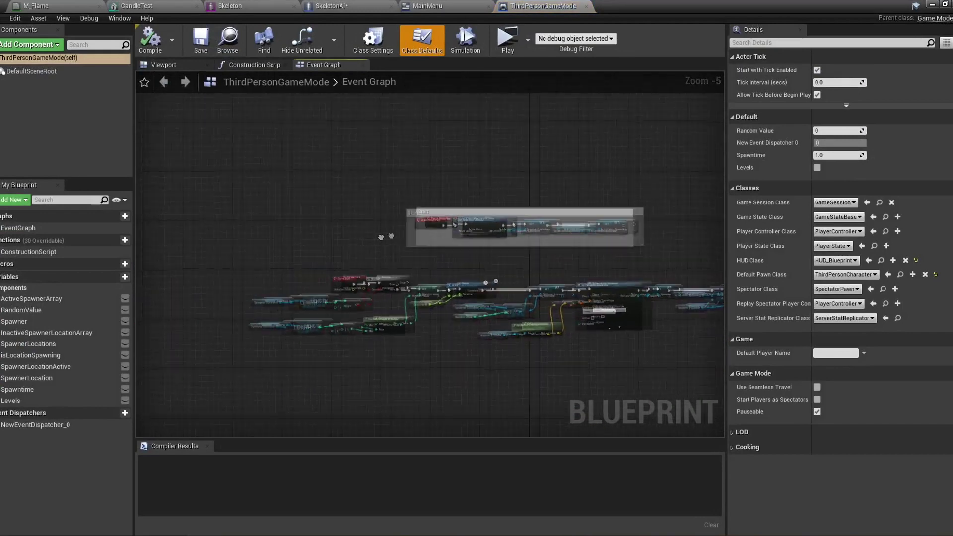
pyautogui.moveTo(386, 236); pyautogui.dragTo(105, 147, button='right')
pyautogui.scroll(2, 415, 194)
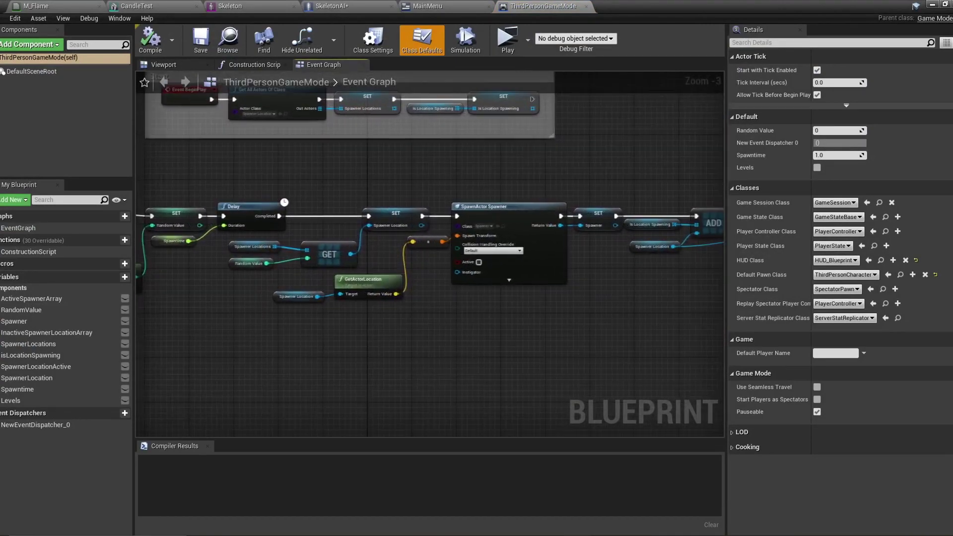
pyautogui.moveTo(332, 167); pyautogui.dragTo(139, 170, button='right')
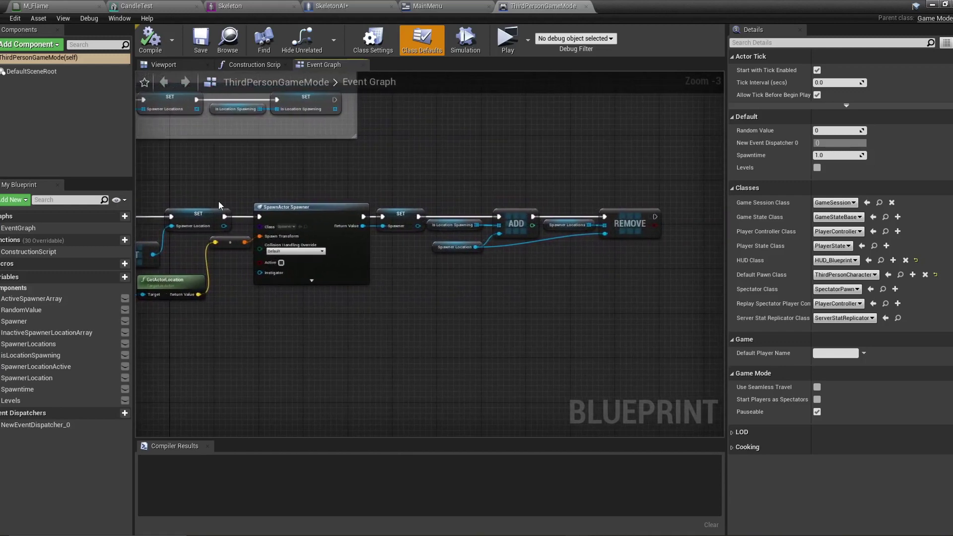
pyautogui.scroll(-2, 219, 205)
pyautogui.moveTo(219, 205); pyautogui.dragTo(546, 205, button='right')
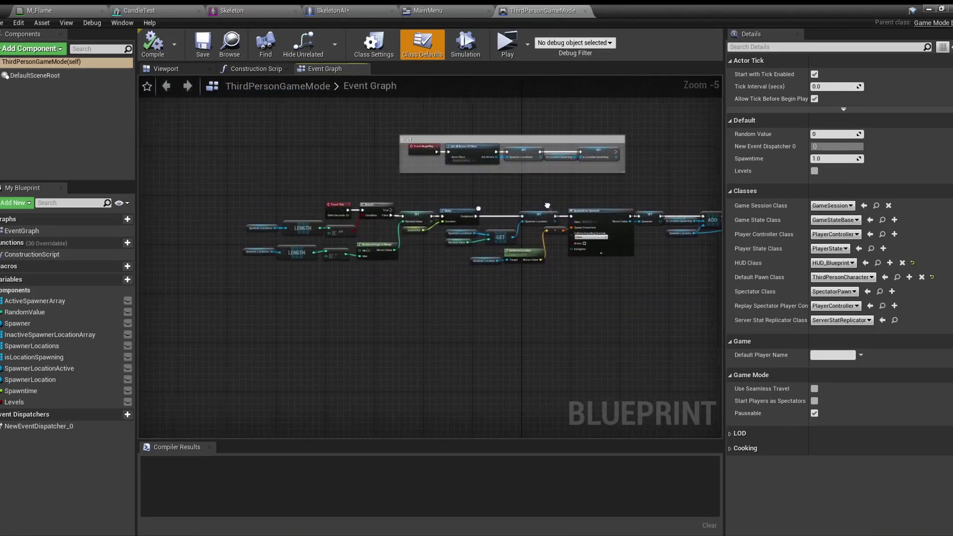
pyautogui.click(927, 9)
# - Open the Spawner blueprint from the Blueprints folder and examine the full node chain in its Event Graph
pyautogui.click(97, 243)
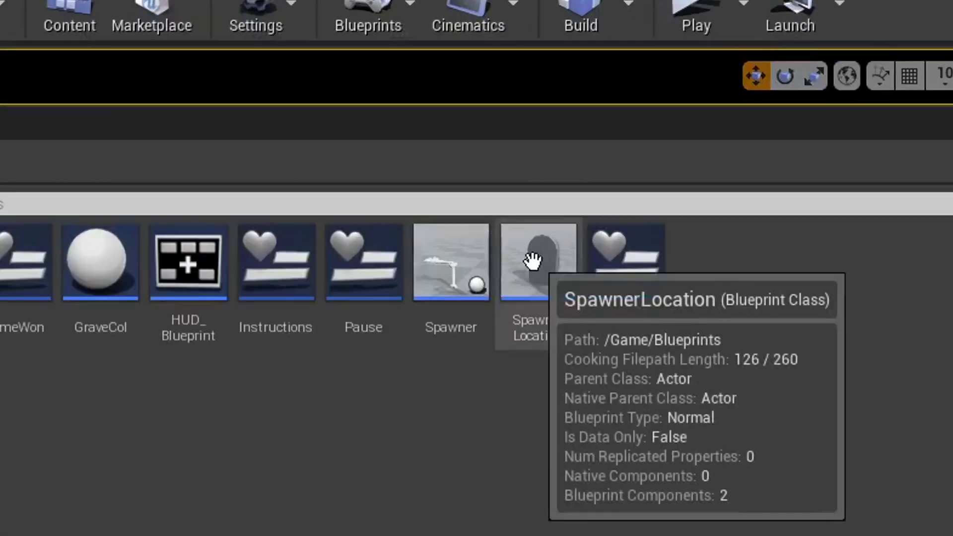
pyautogui.click(478, 153)
pyautogui.doubleClick(439, 256)
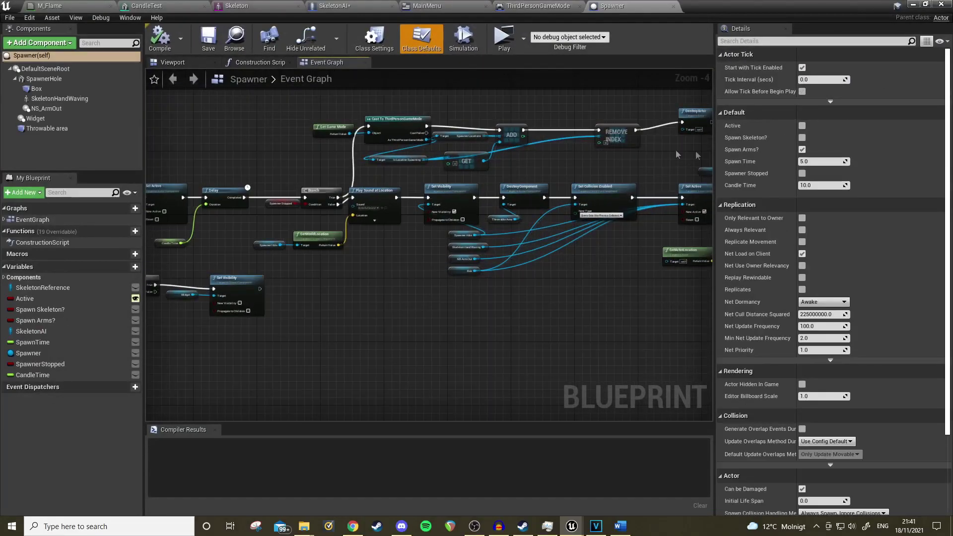
pyautogui.scroll(-3, 573, 161)
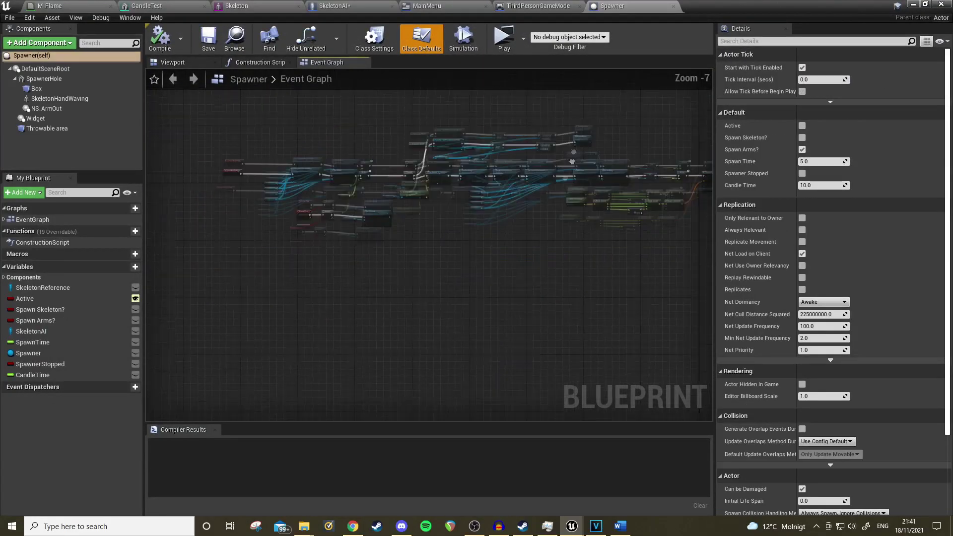
pyautogui.moveTo(535, 230)
pyautogui.mouseDown(button='right')
pyautogui.moveTo(688, 168)
pyautogui.moveTo(579, 168)
pyautogui.moveTo(444, 199)
pyautogui.moveTo(186, 231)
pyautogui.mouseUp(button='right')
pyautogui.scroll(-1, 607, 169)
pyautogui.moveTo(429, 212); pyautogui.dragTo(152, 218, button='right')
pyautogui.scroll(-1, 371, 218)
pyautogui.moveTo(371, 221); pyautogui.dragTo(462, 205, button='right')
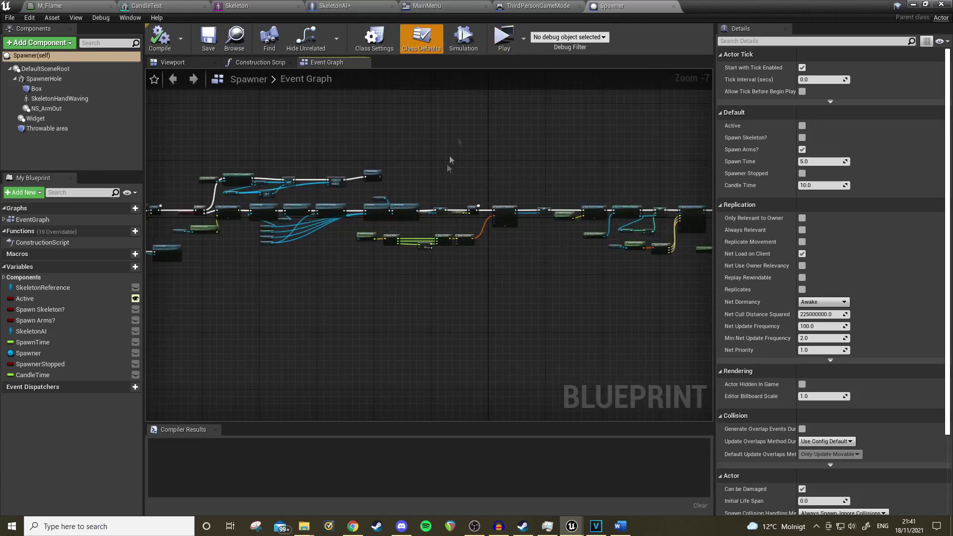
pyautogui.click(913, 5)
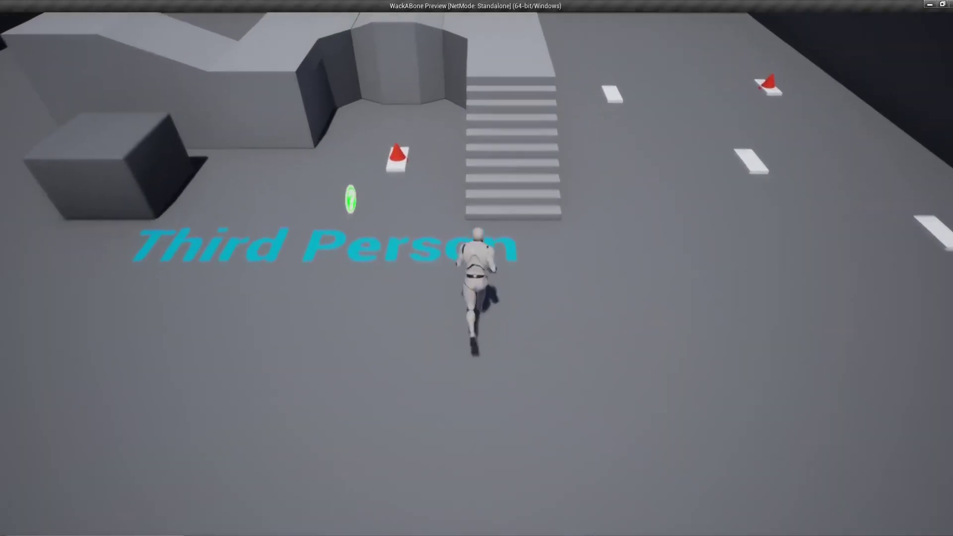
# - Playtest the spawners by running around the level and whacking the cube between the ramp and the stairs
pyautogui.press('a')
pyautogui.press('d')
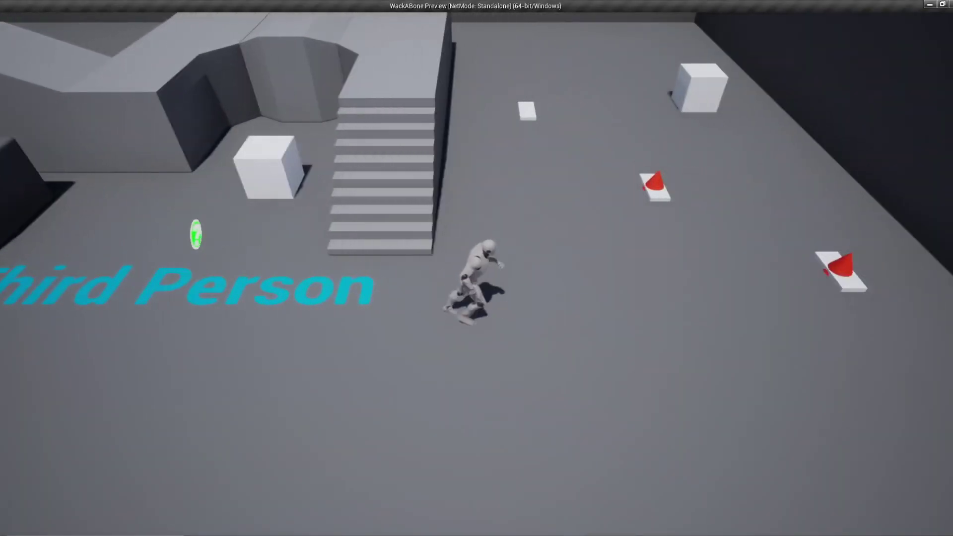
pyautogui.press('s')
pyautogui.press('d')
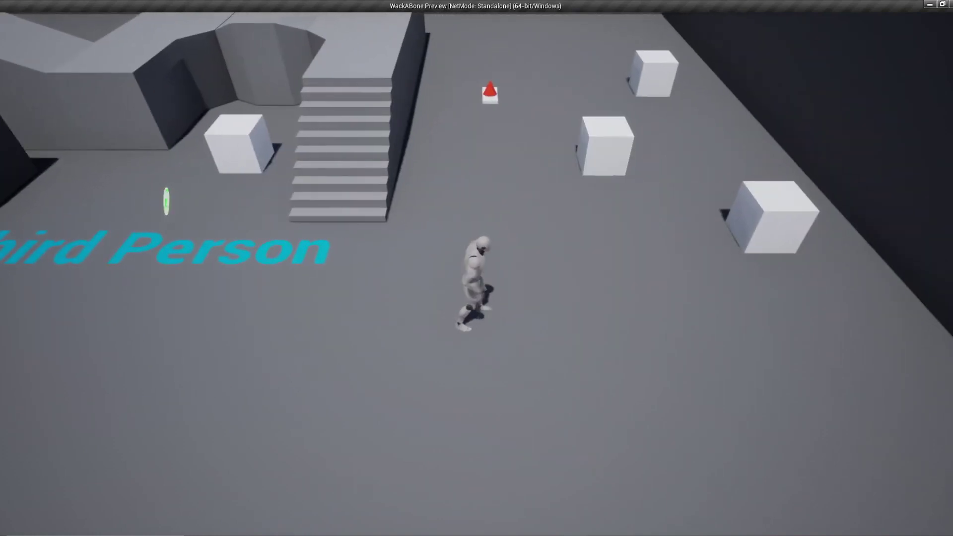
pyautogui.press('a')
pyautogui.press('w')
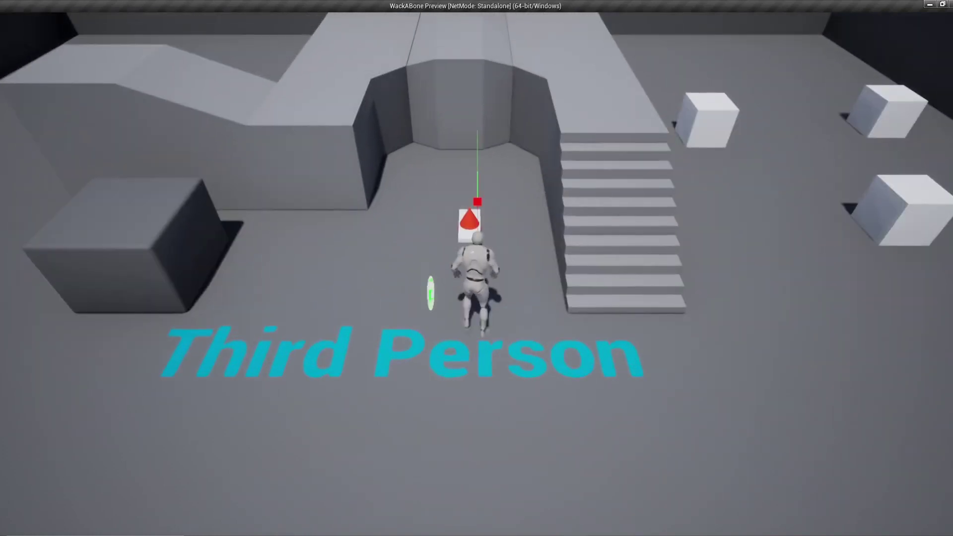
# - Whack the remaining white cubes in the open area beside the stairs to test resetting their spawners
pyautogui.press('s')
pyautogui.press('d')
pyautogui.press('w')
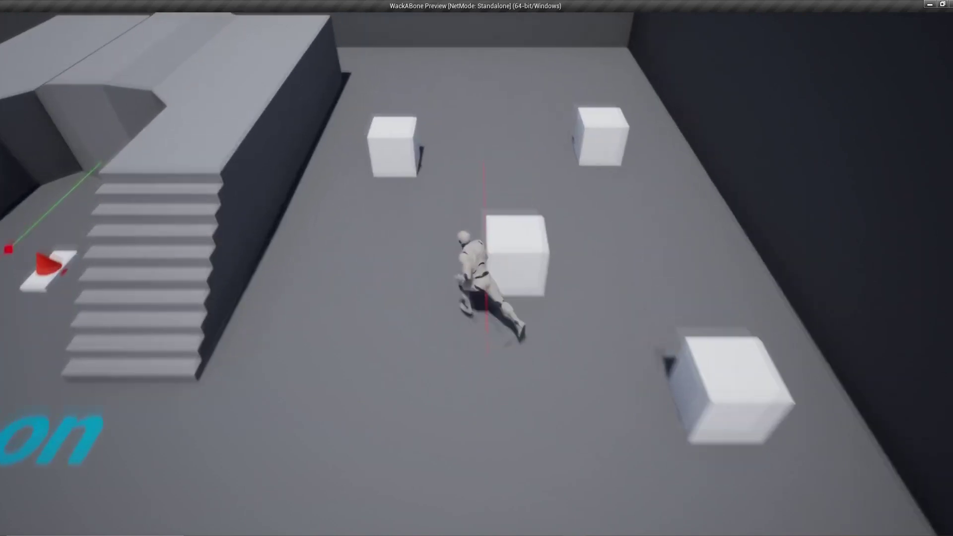
pyautogui.press('a')
pyautogui.press('w')
pyautogui.press('e')
pyautogui.press('s')
pyautogui.press('d')
pyautogui.press('e')
pyautogui.press('w')
pyautogui.press('e')
pyautogui.press('s')
pyautogui.press('e')
pyautogui.press('a')
pyautogui.press('space')
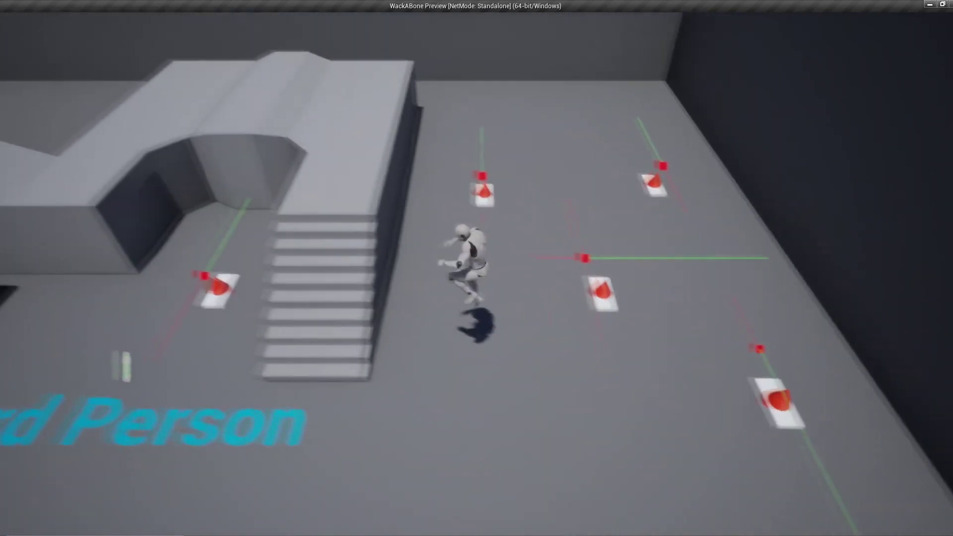
# - Run and jump the character around the spawner pads, and end the play session
pyautogui.press('w')
pyautogui.press('space')
pyautogui.press('s')
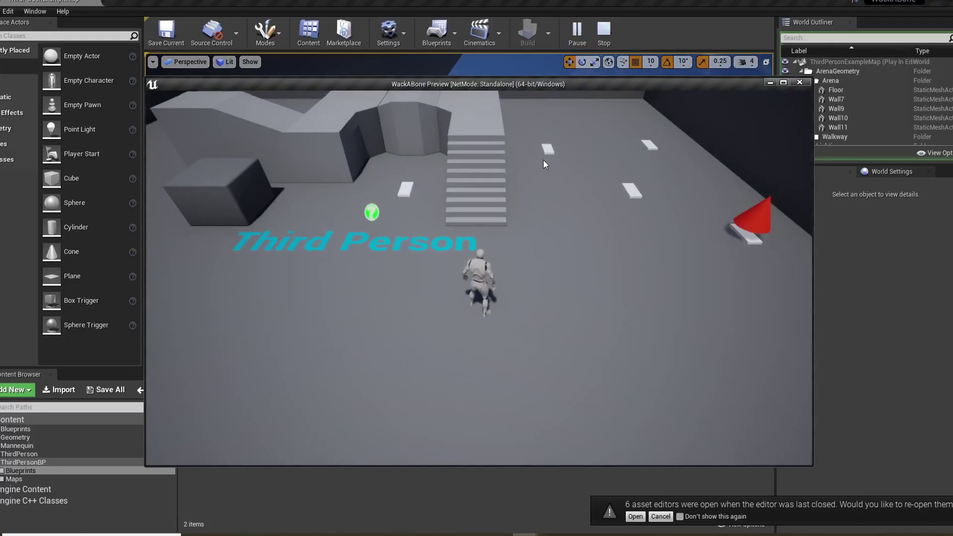
pyautogui.press('space')
pyautogui.press('Escape')
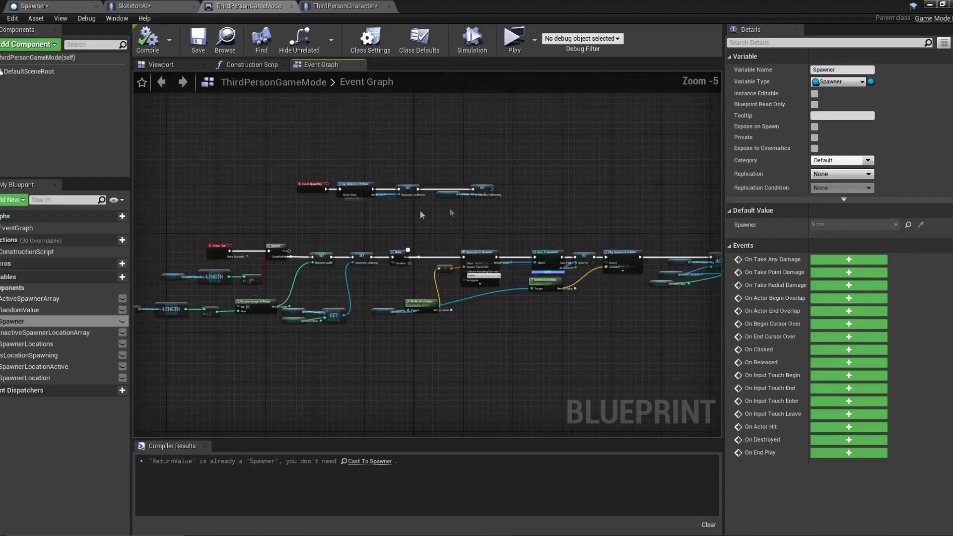
# - Look over the whole ThirdPersonGameMode Event Graph and start a playtest of the level
pyautogui.scroll(-5, 549, 202)
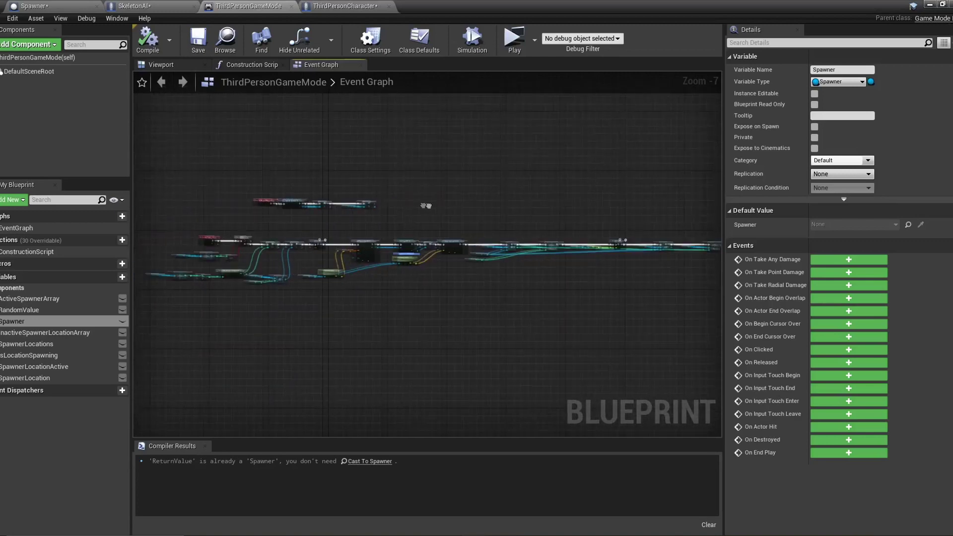
pyautogui.click(514, 42)
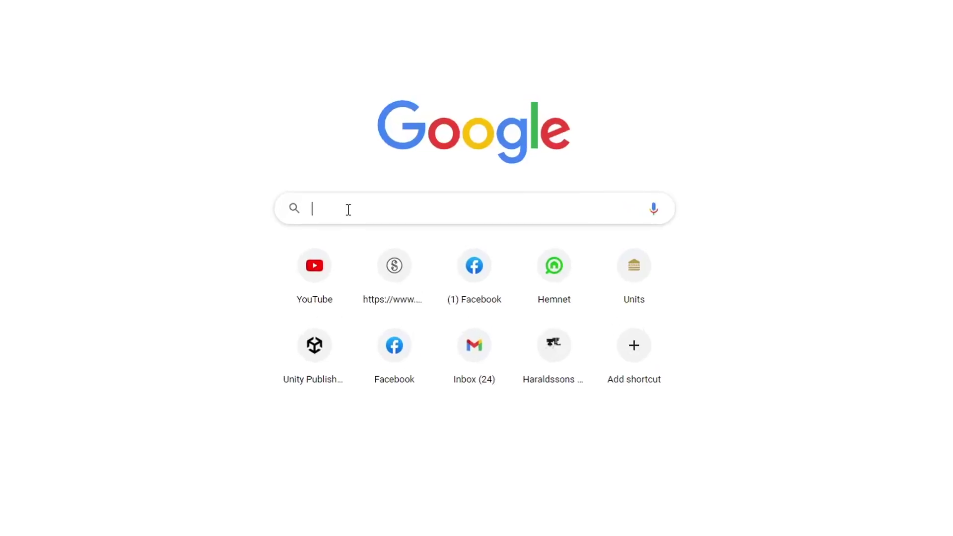
# - Search Google for "ue4 floating camera" and read the AnswerHub question "Camera floating away on it's own"
pyautogui.write('ue4 floating camera')
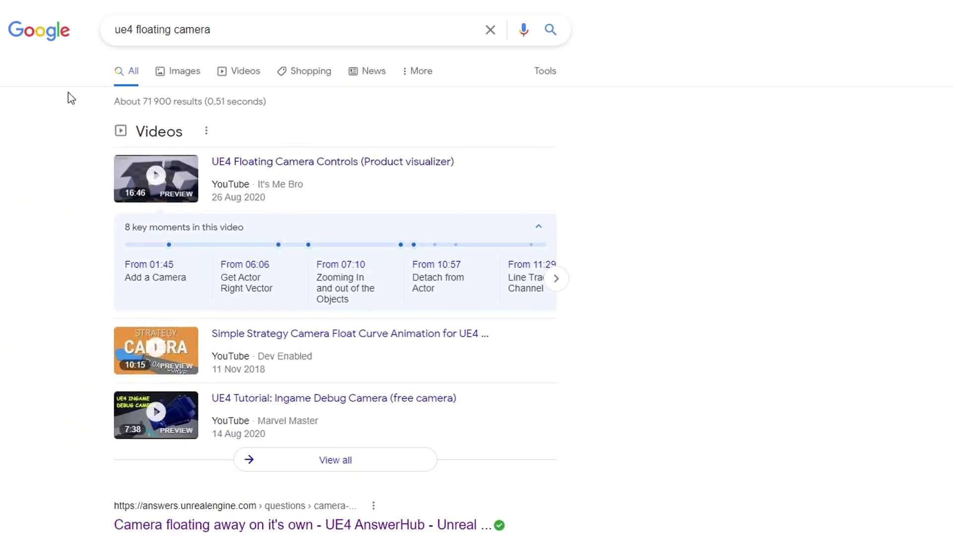
pyautogui.scroll(-8, 69, 97)
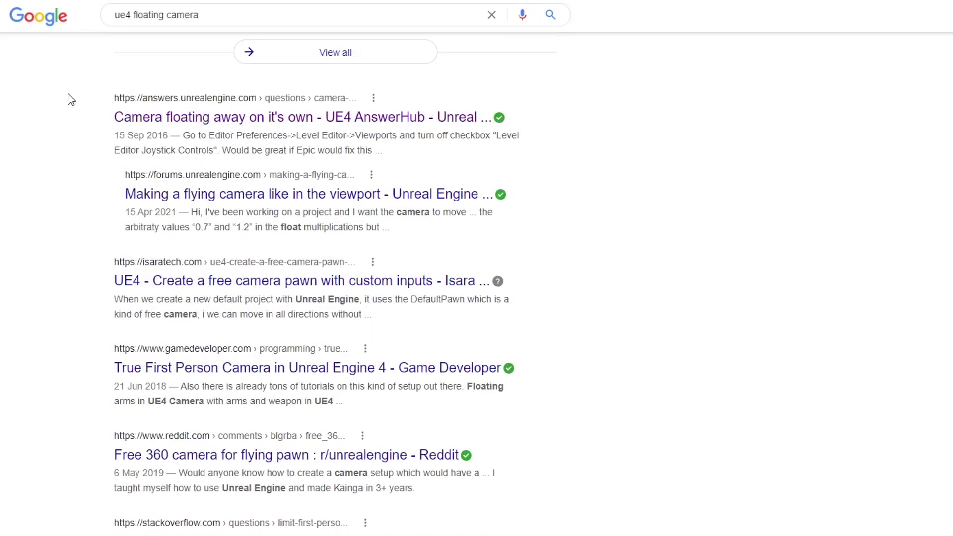
pyautogui.click(199, 119)
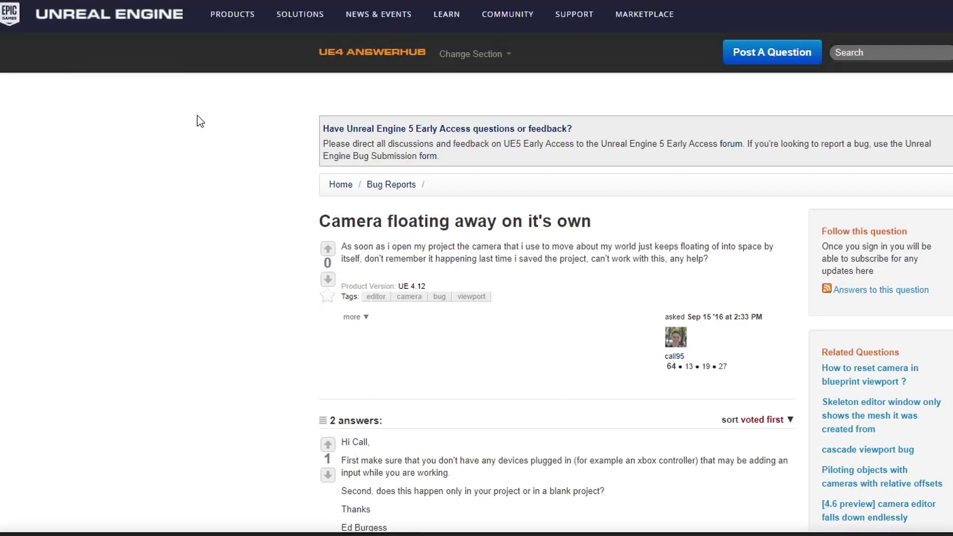
pyautogui.scroll(-2, 198, 119)
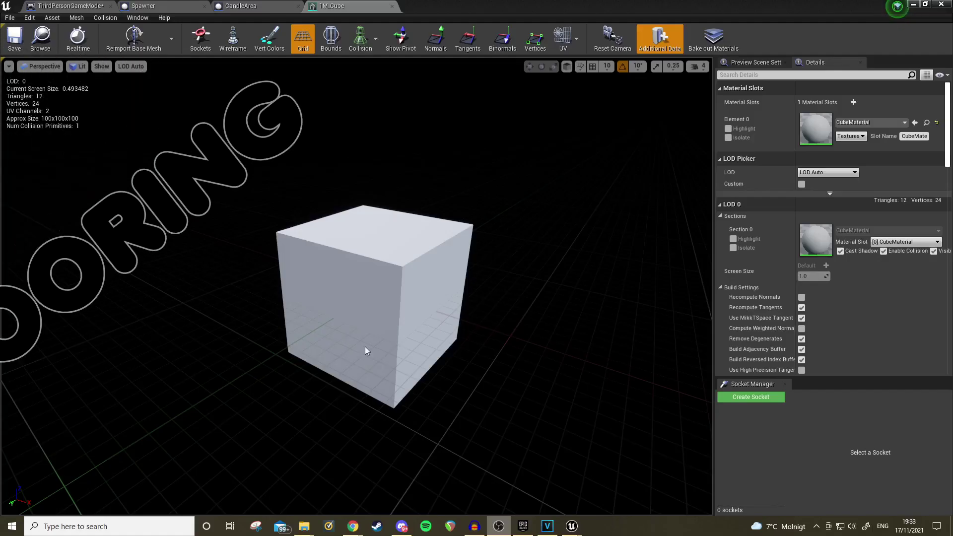
pyautogui.moveTo(365, 346); pyautogui.dragTo(412, 346, button='right')
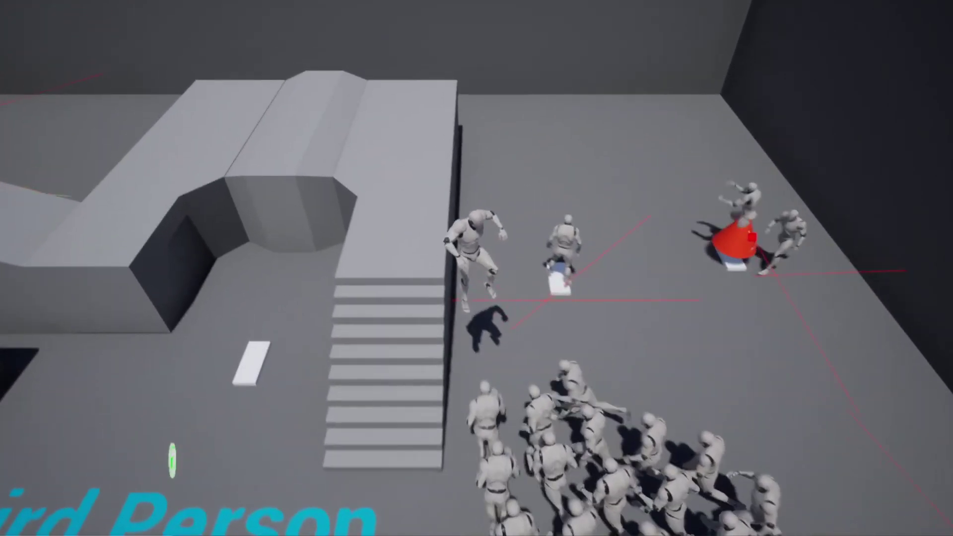
# - Run and jump the character around the spawner pads beside the stairs to playtest evading the pursuing mannequin enemies
pyautogui.press('s')
pyautogui.press('space')
pyautogui.press('a')
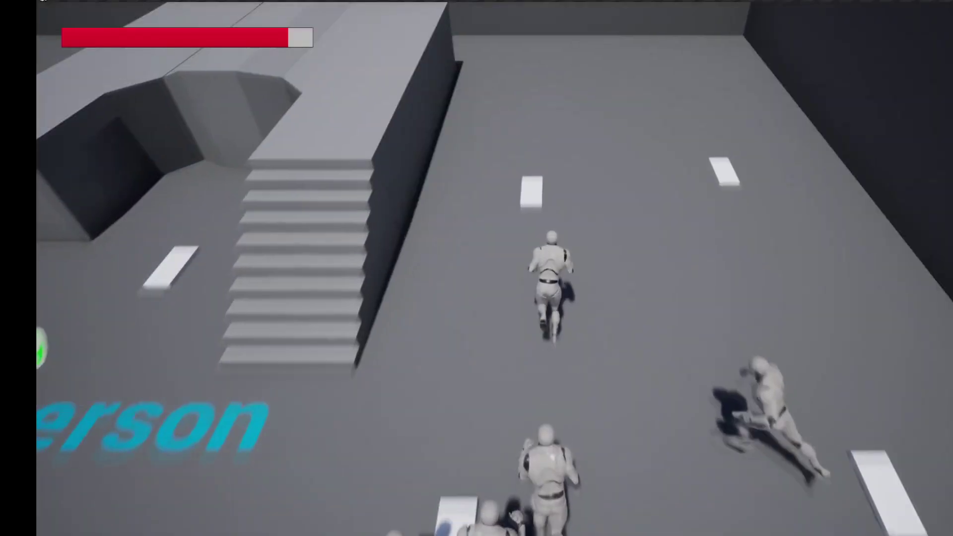
pyautogui.press('w')
pyautogui.press('d')
pyautogui.press('s')
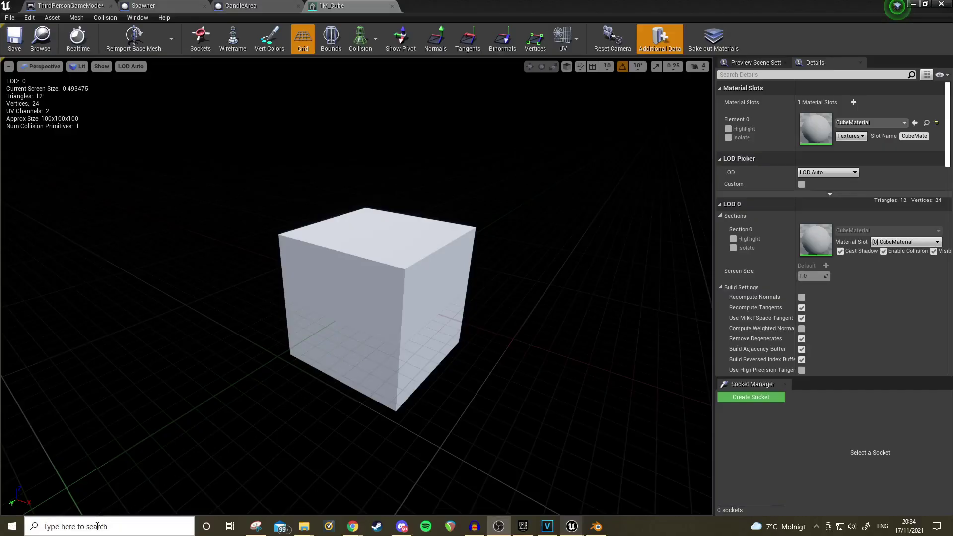
# - Switch to Blender by opening it from the recent apps, and inspect the default cube in a new scene
pyautogui.click(97, 526)
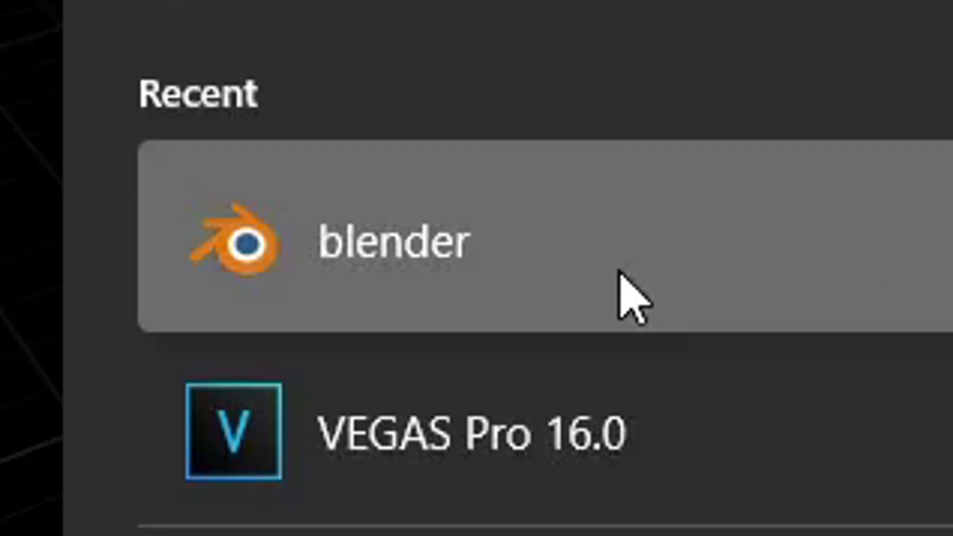
pyautogui.click(633, 297)
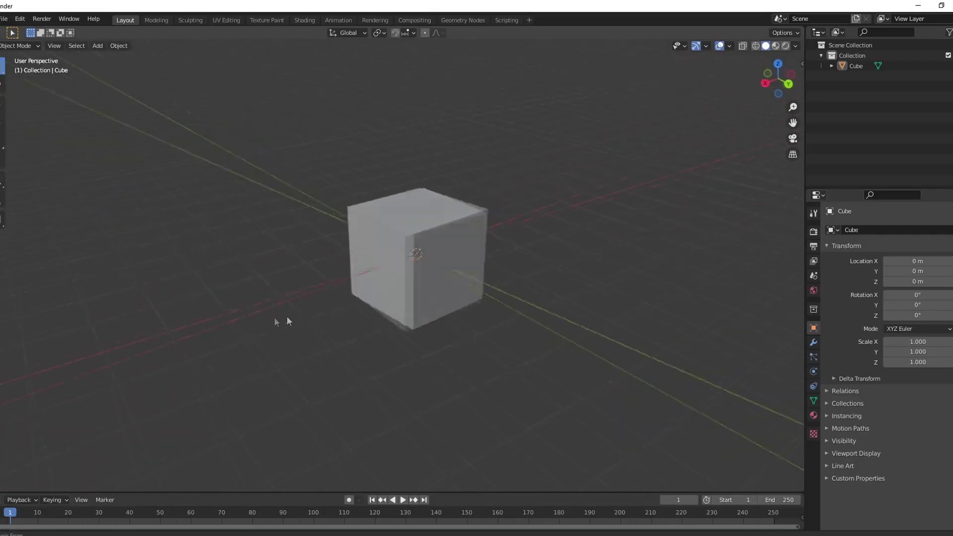
pyautogui.moveTo(287, 318); pyautogui.dragTo(402, 289, button='middle')
pyautogui.click(427, 272)
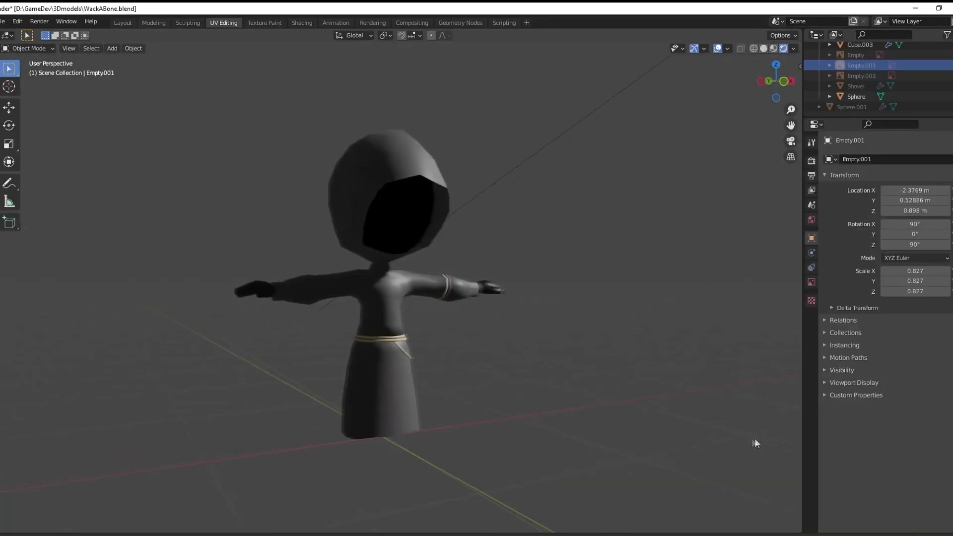
# - Add a Human (Meta-Rig) armature to the scene with the hooded character and skeleton models, and begin moving it
pyautogui.moveTo(755, 442); pyautogui.dragTo(235, 445, button='middle')
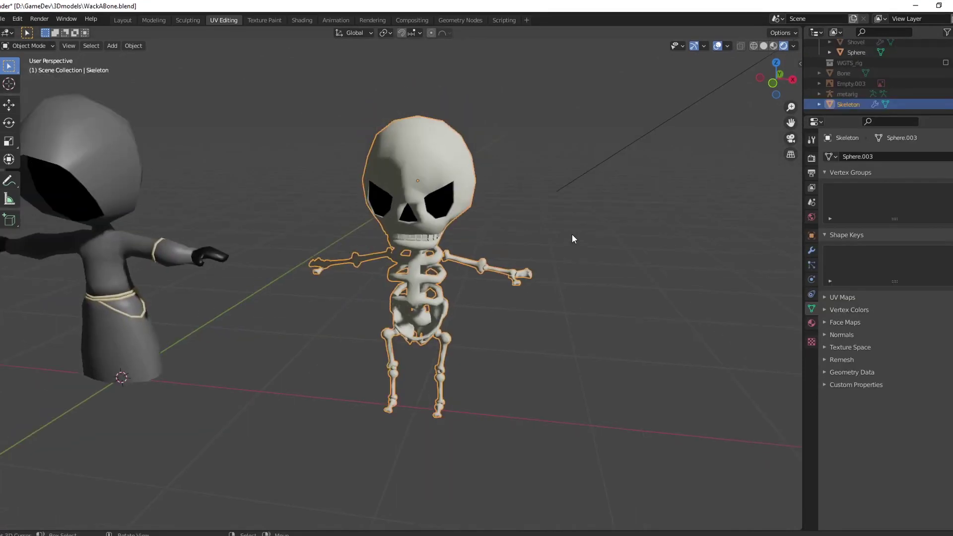
pyautogui.scroll(-3, 572, 234)
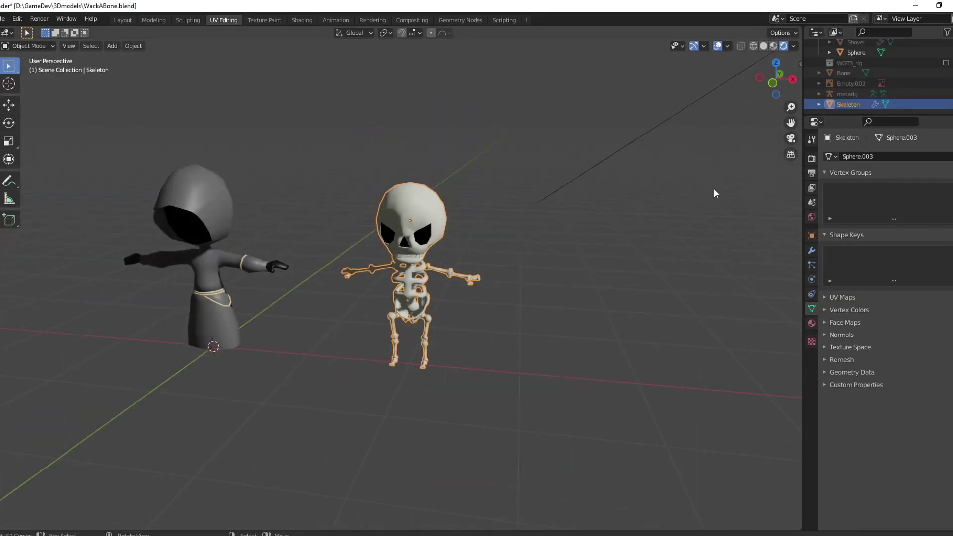
pyautogui.hotkey('shift', 'a')
pyautogui.moveTo(443, 307)
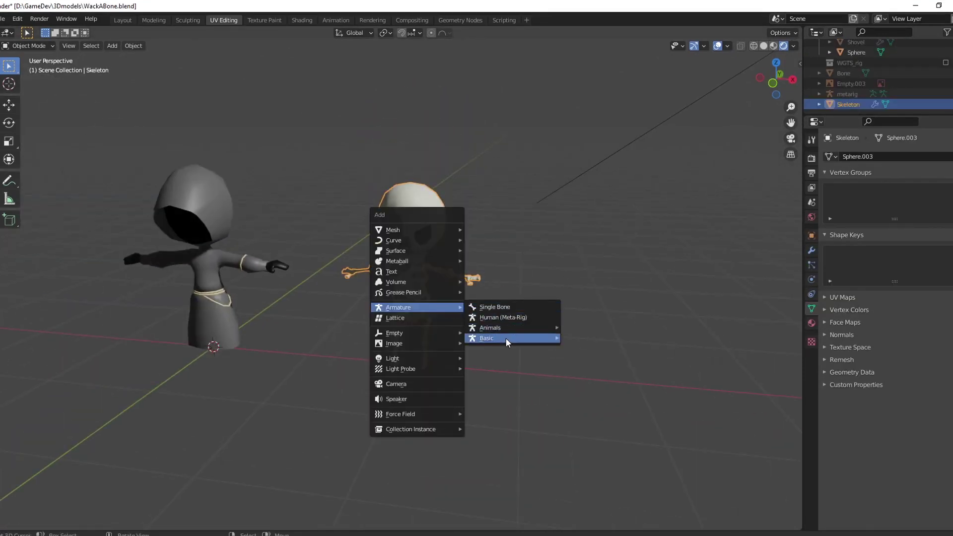
pyautogui.click(513, 317)
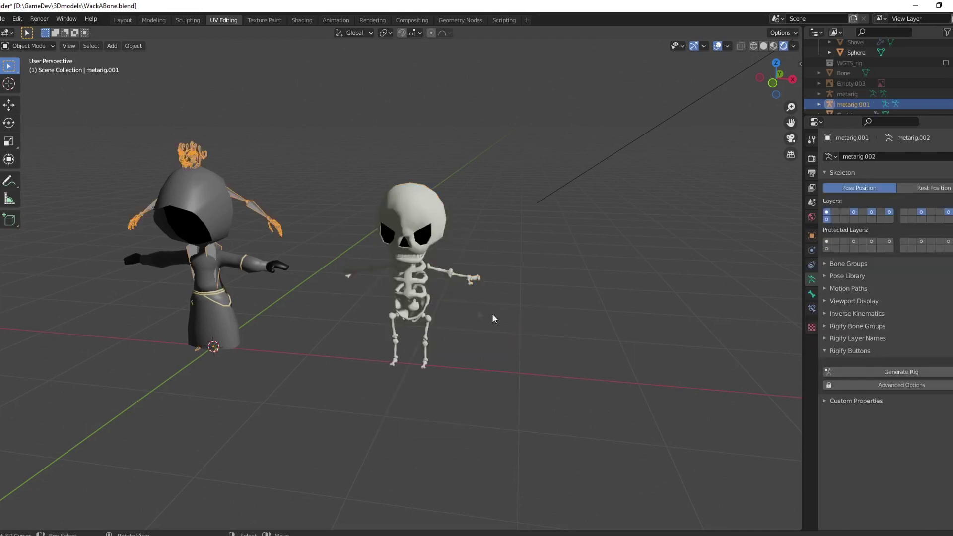
pyautogui.press('g')
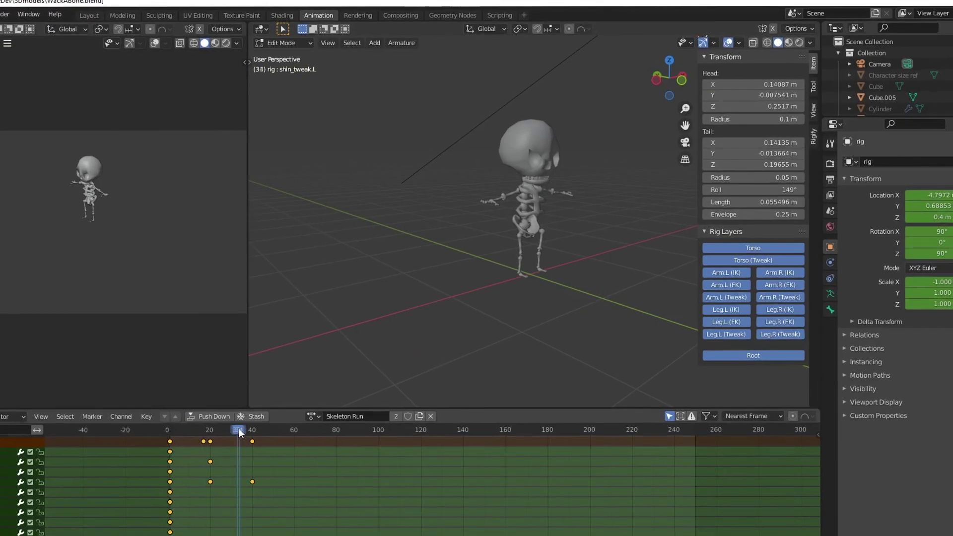
# - Scrub through the Skeleton Run action, switch the rig to Pose Mode, and examine how the skeleton mesh deforms
pyautogui.moveTo(209, 442); pyautogui.dragTo(240, 442)
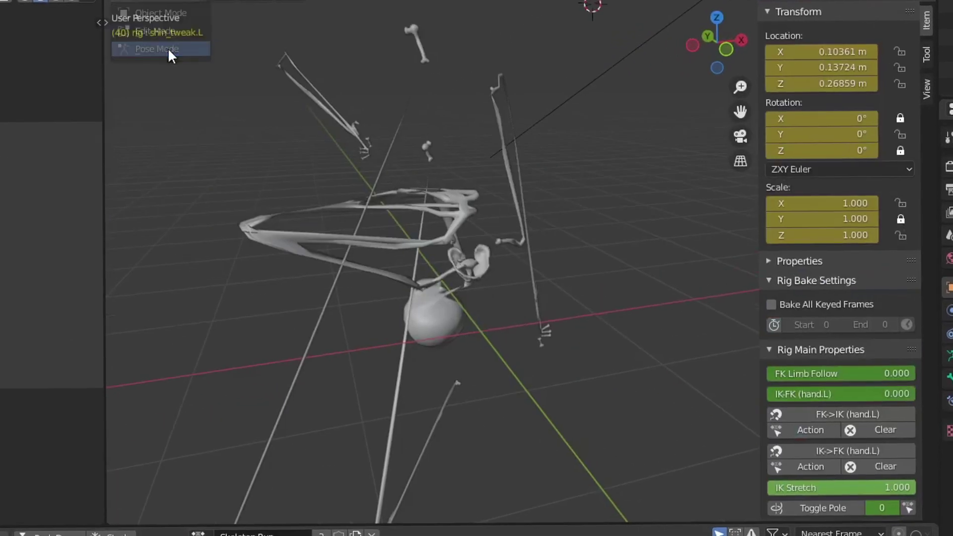
pyautogui.click(169, 50)
pyautogui.scroll(4, 545, 261)
pyautogui.scroll(-5, 536, 247)
pyautogui.moveTo(535, 247); pyautogui.dragTo(813, 235, button='middle')
pyautogui.scroll(3, 382, 319)
pyautogui.scroll(-5, 490, 255)
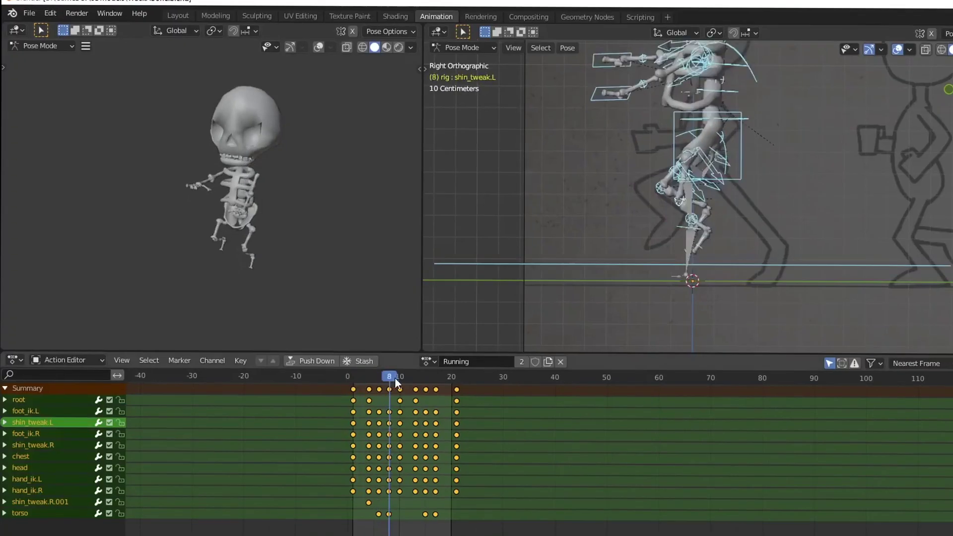
# - Scrub the Running action back to frame 0 and play it, and look over the fence, gravestone and lantern models
pyautogui.moveTo(454, 387); pyautogui.dragTo(346, 390)
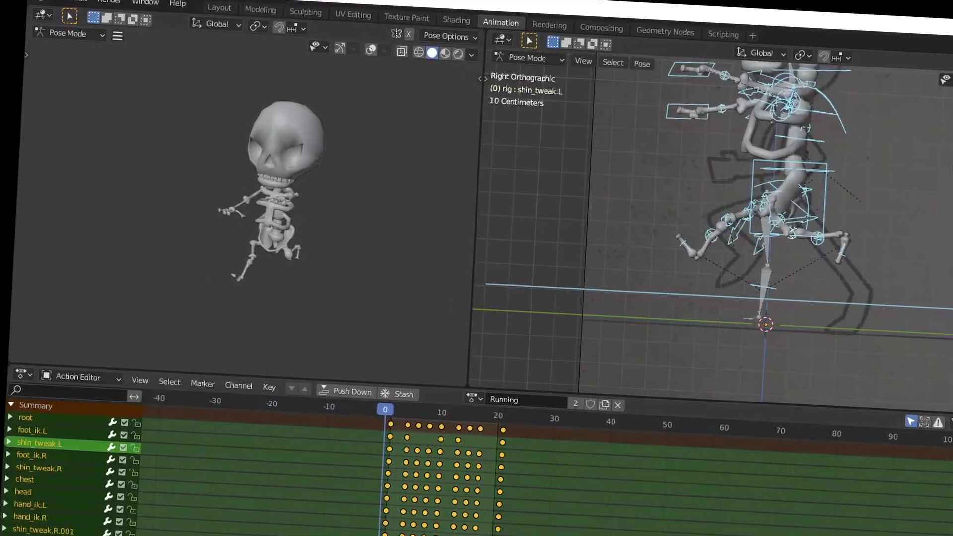
pyautogui.press('space')
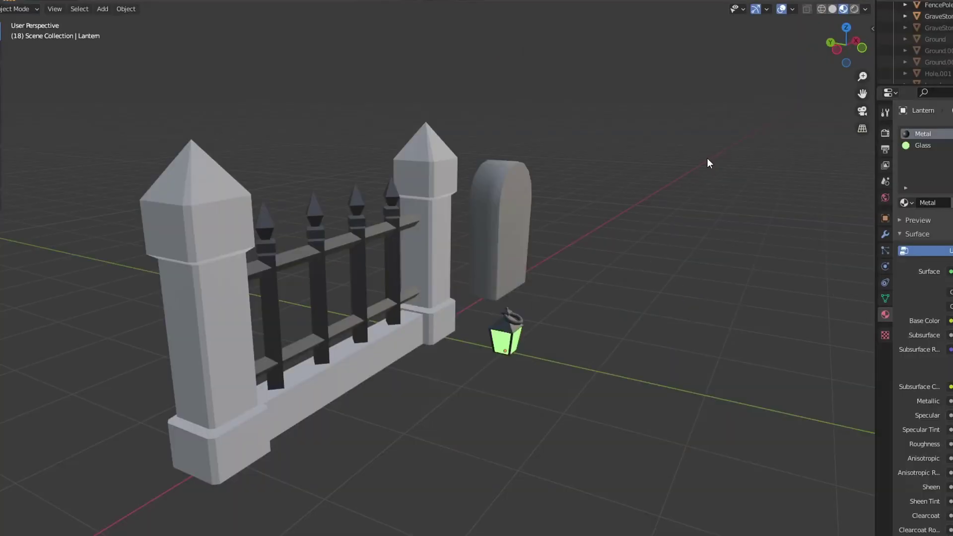
pyautogui.moveTo(680, 168); pyautogui.dragTo(631, 454, button='middle')
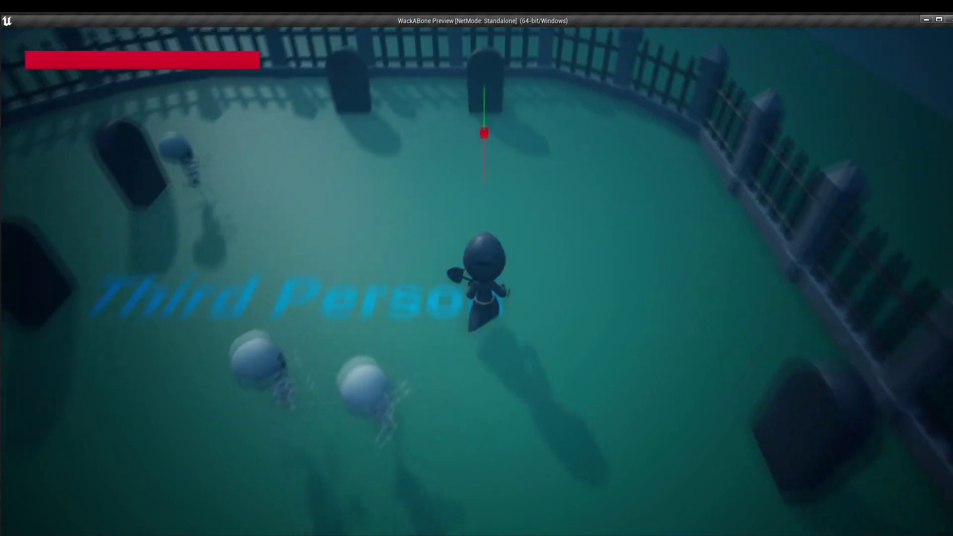
# - Run the hooded character around the fenced graveyard to playtest the level with the skeleton enemies chasing it
pyautogui.press('a')
pyautogui.press('w')
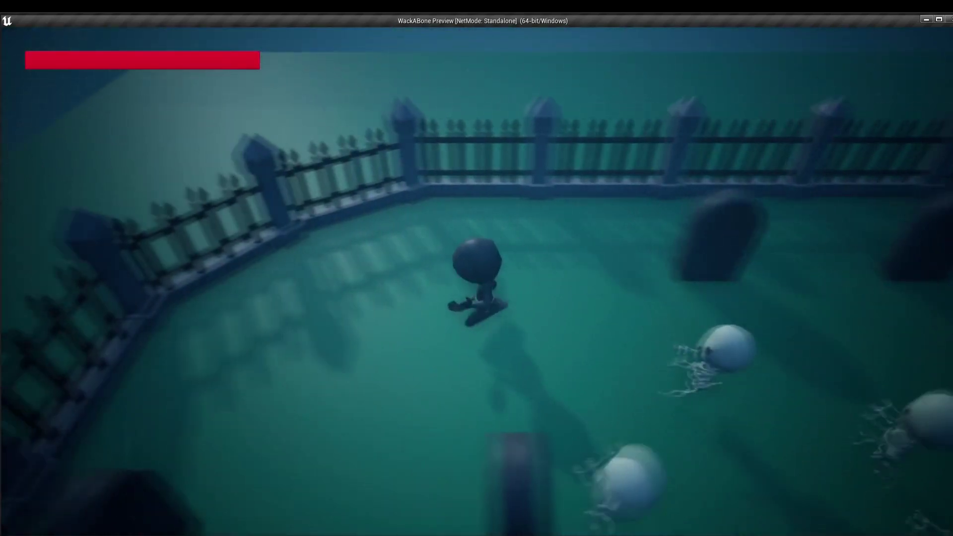
pyautogui.press('s')
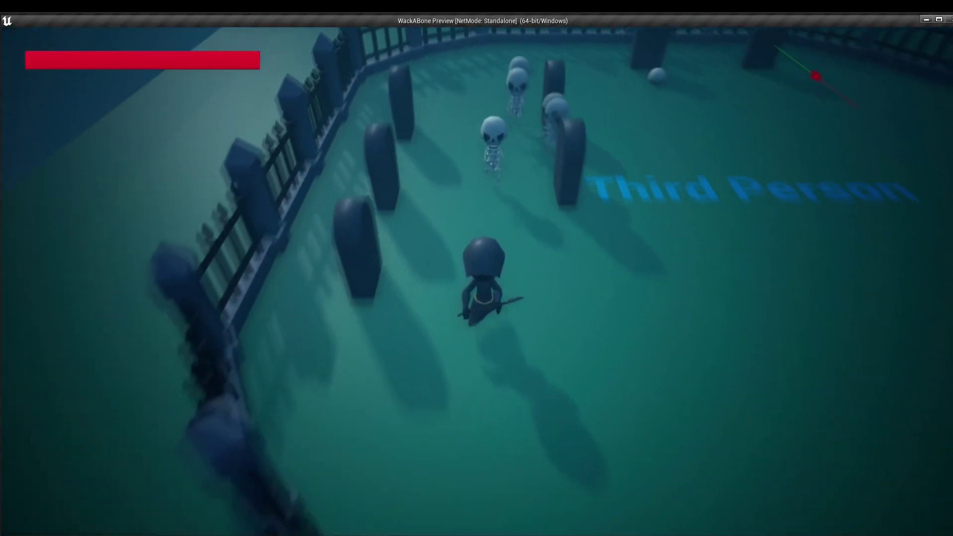
pyautogui.press('d')
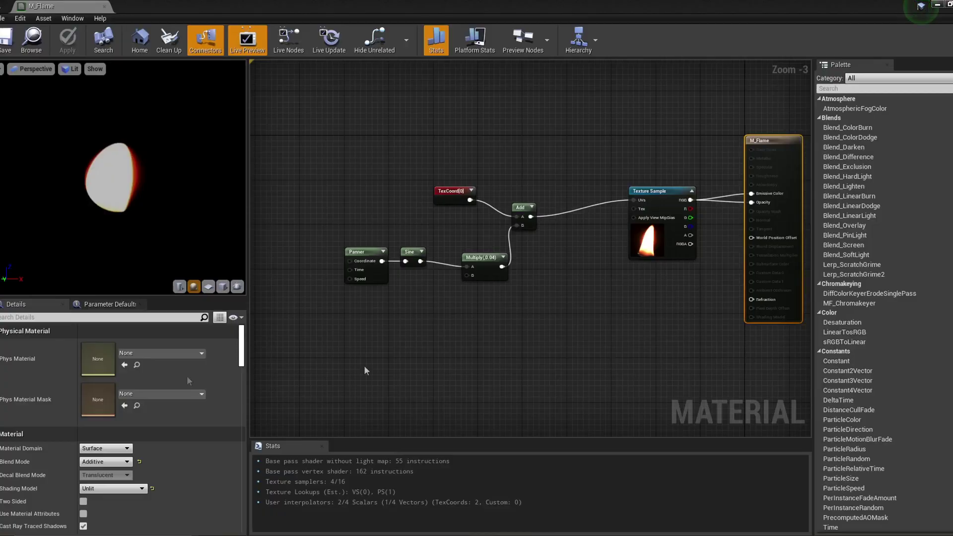
# - Examine the M_Flame material graph, the CandleTest mesh and the lit candle placed in the graveyard level
pyautogui.scroll(3, 664, 254)
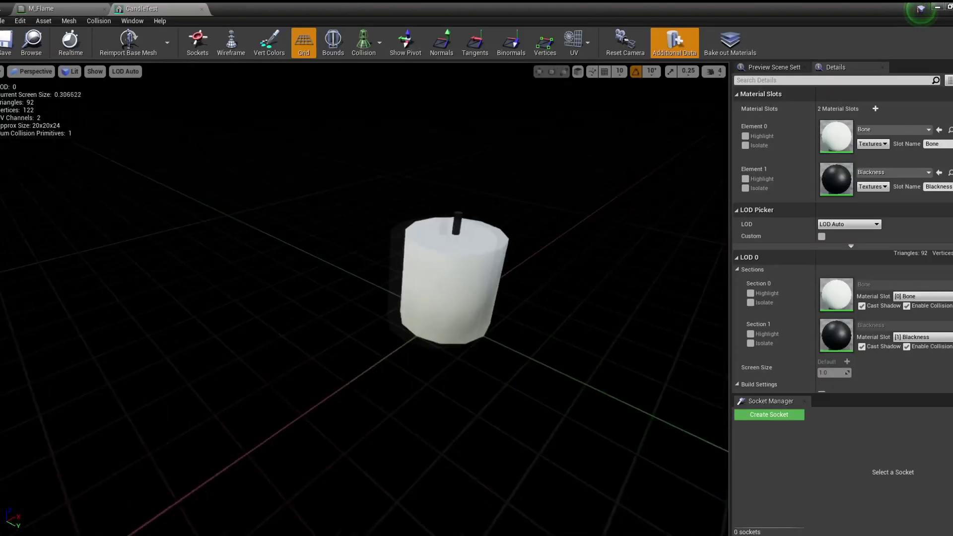
pyautogui.moveTo(339, 302); pyautogui.dragTo(333, 298, button='right')
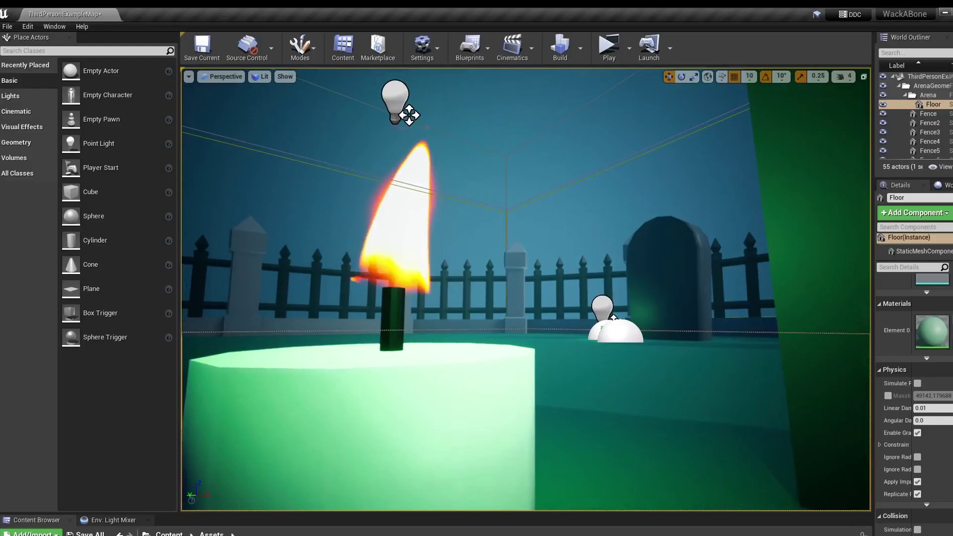
pyautogui.moveTo(526, 289); pyautogui.dragTo(490, 318, button='right')
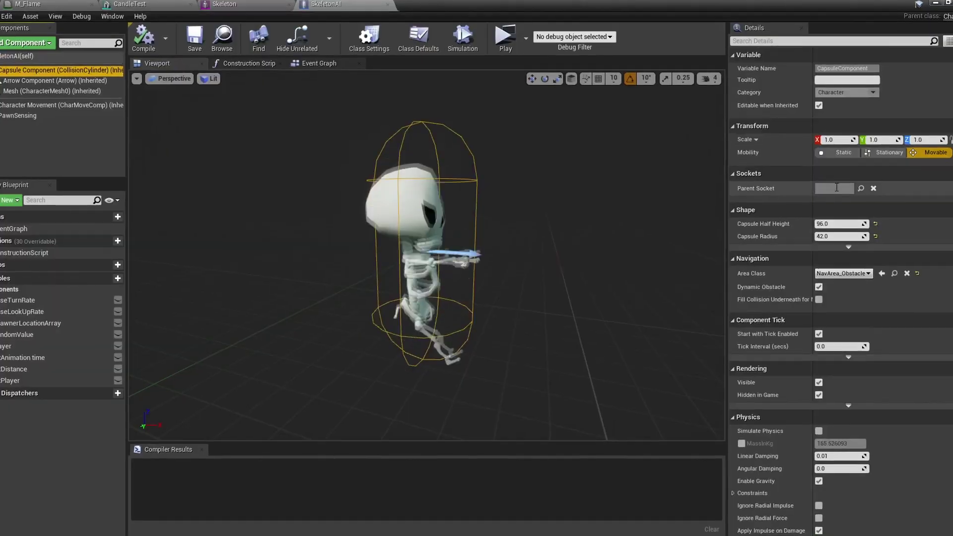
# - Turn on Simulate Physics for the capsule component of the SkeletonAI blueprint
pyautogui.scroll(-5, 840, 184)
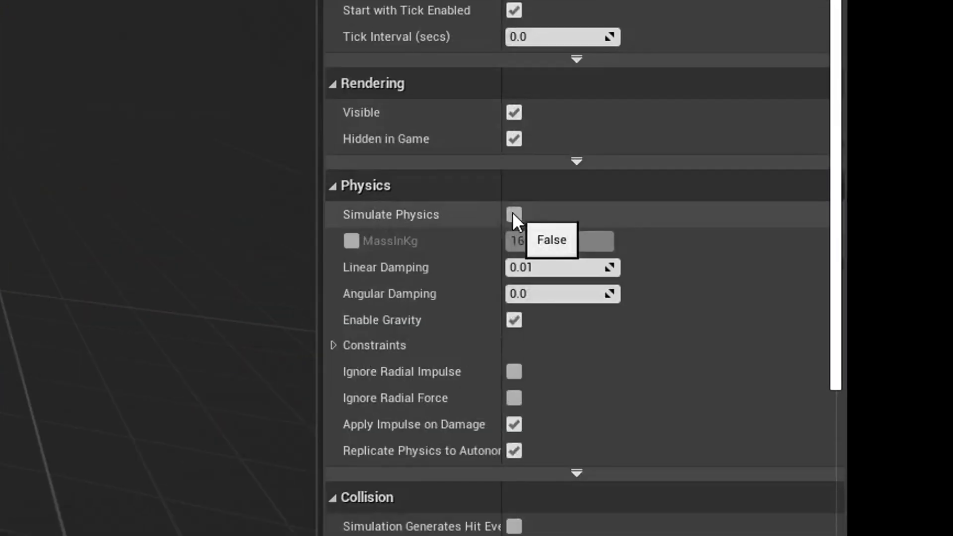
pyautogui.click(827, 269)
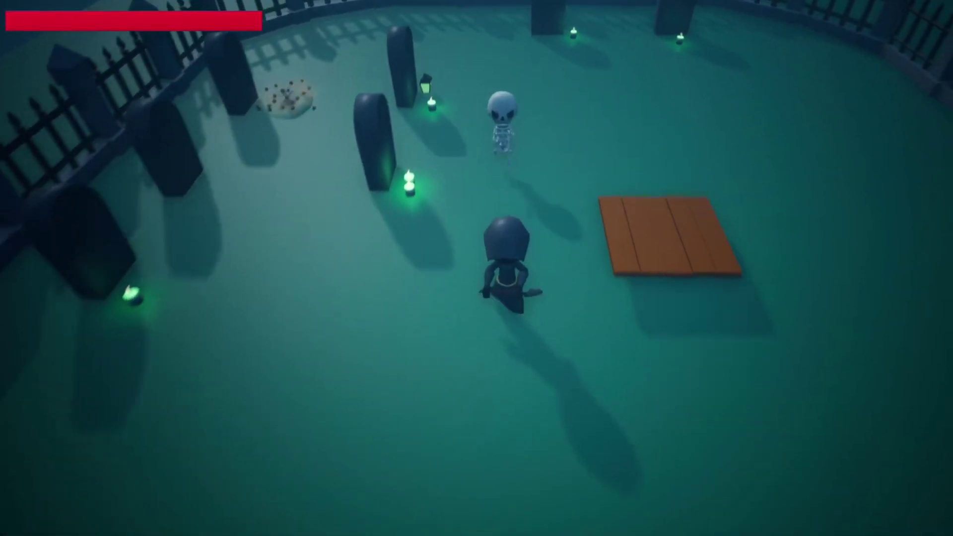
# - Lead the character between the gravestones and whack the pursuing skeleton to test how it falls apart
pyautogui.press('s')
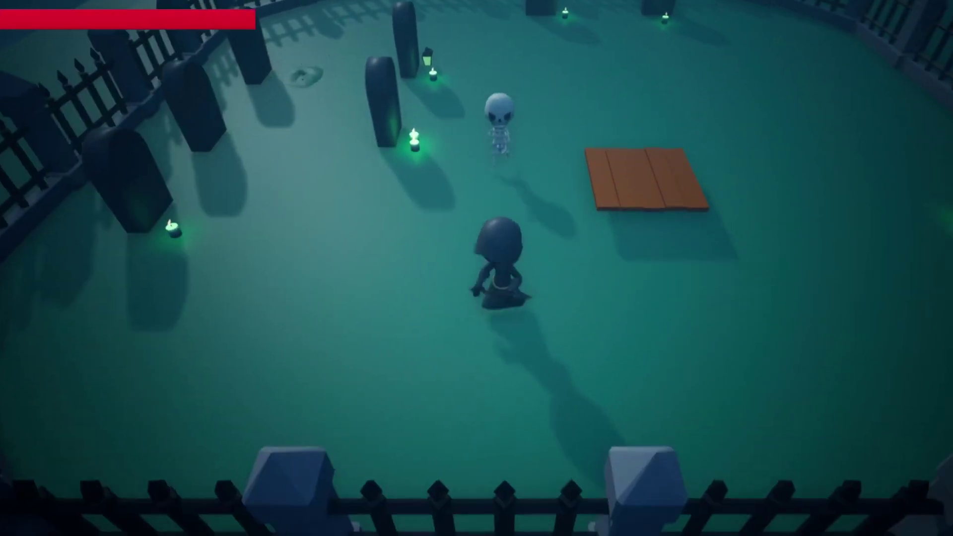
pyautogui.press('w')
pyautogui.hotkey('w', 'a')
pyautogui.press('a')
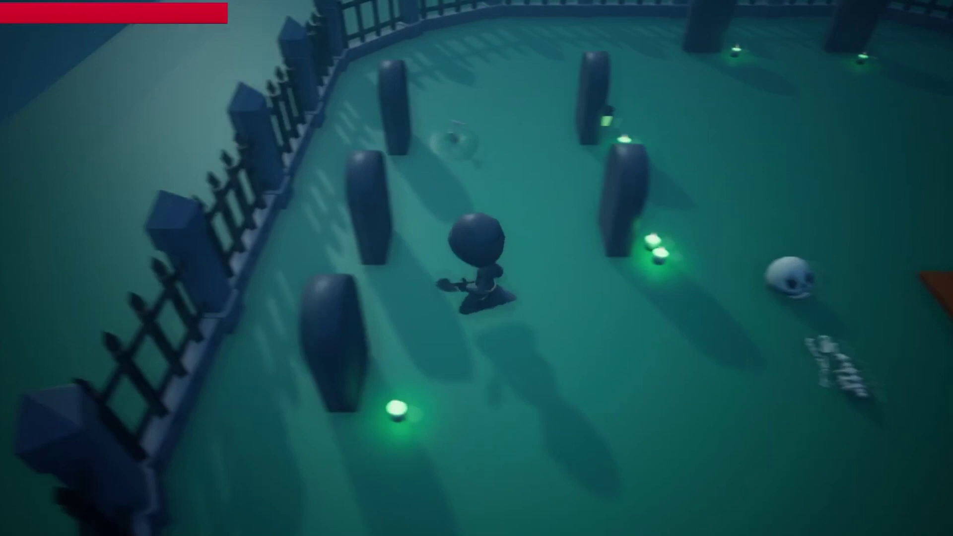
pyautogui.press('w')
pyautogui.press('s')
pyautogui.press('w')
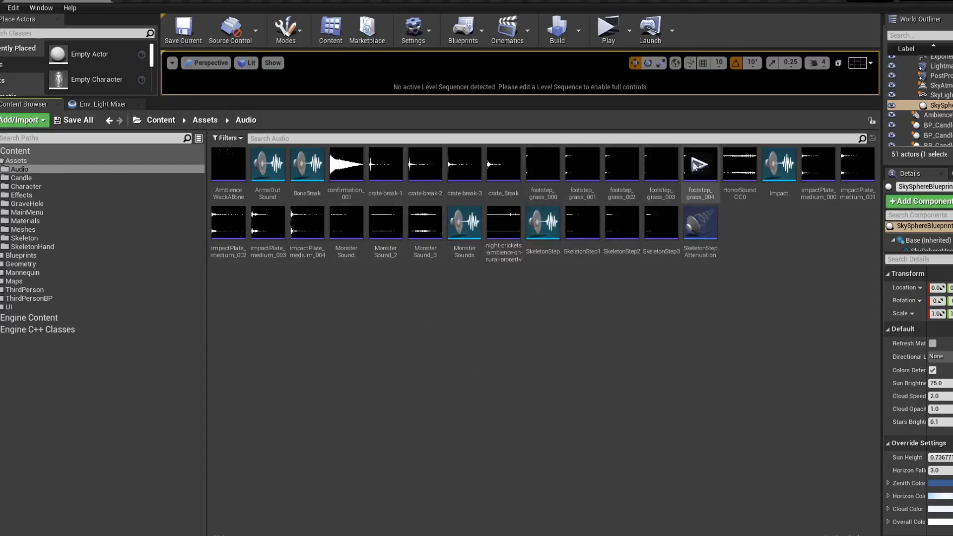
# - Open the BoneBreak sound cue from the Audio folder and preview its randomized crate-break sounds three times
pyautogui.click(312, 161)
pyautogui.doubleClick(305, 194)
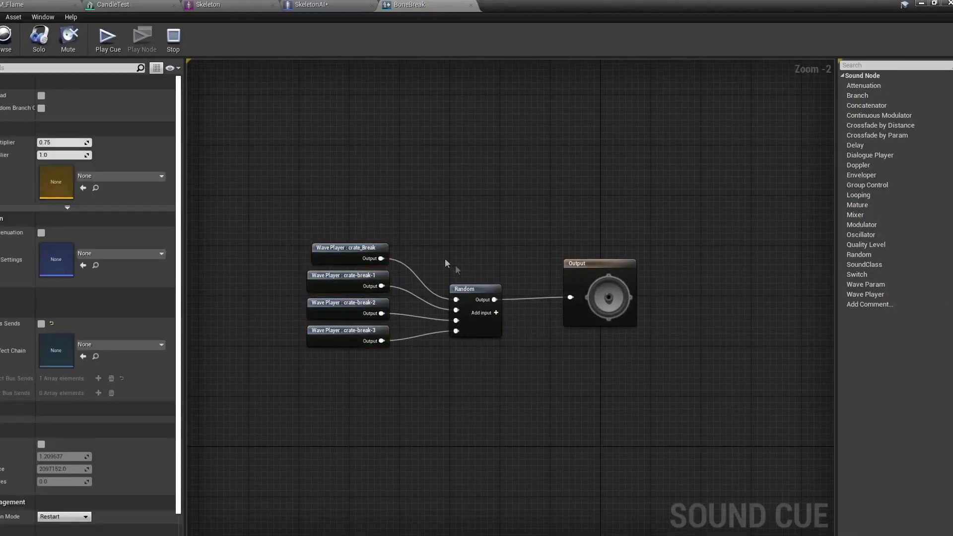
pyautogui.click(477, 288)
pyautogui.click(601, 263)
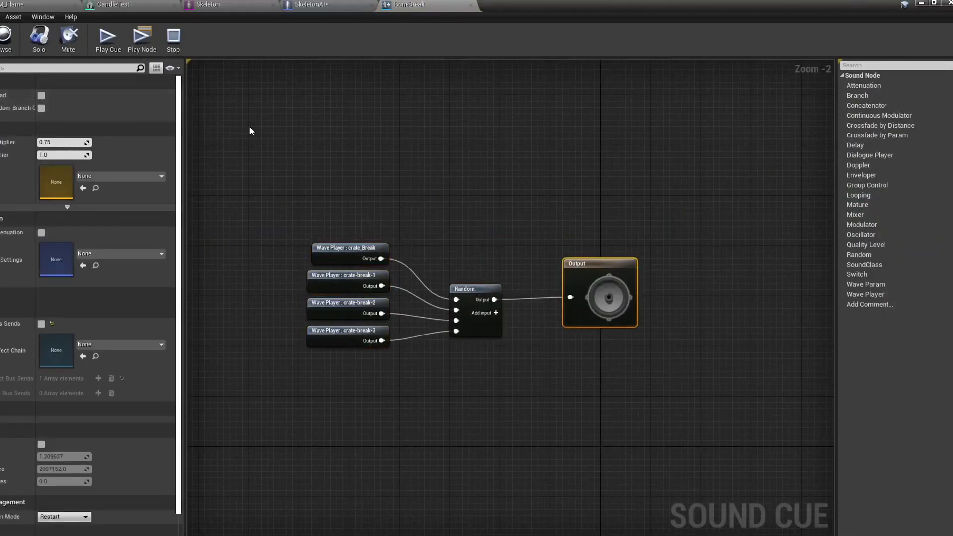
pyautogui.click(114, 48)
pyautogui.click(112, 46)
pyautogui.click(114, 49)
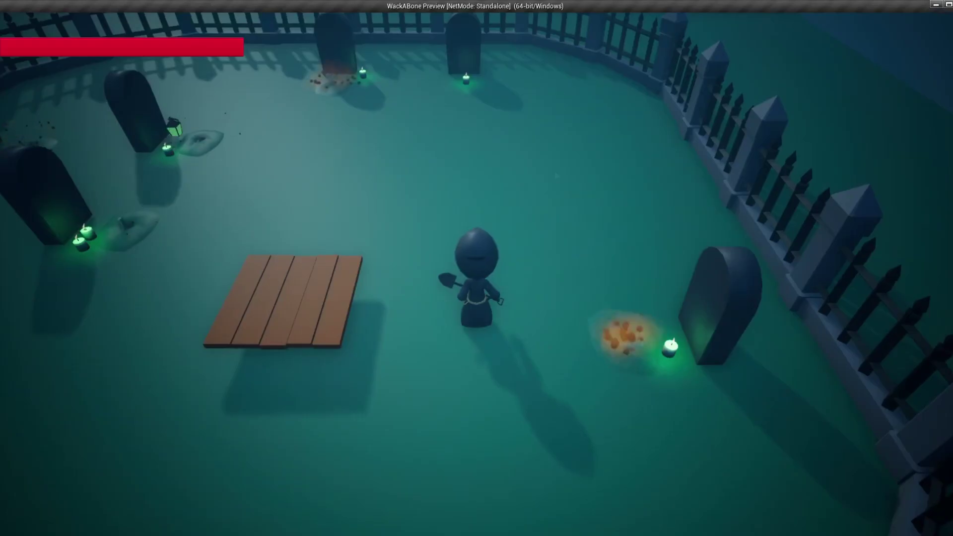
# - Run the character around the wooden planks and gravestones to playtest the grave spawners and whacking the skeleton crowd
pyautogui.press('d')
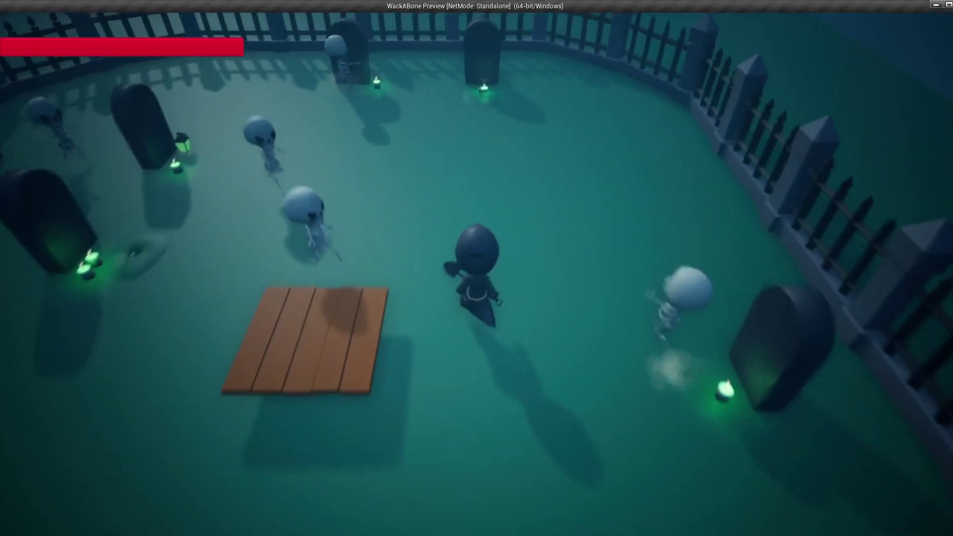
pyautogui.press('a')
pyautogui.press('w')
pyautogui.press('s')
pyautogui.press('s')
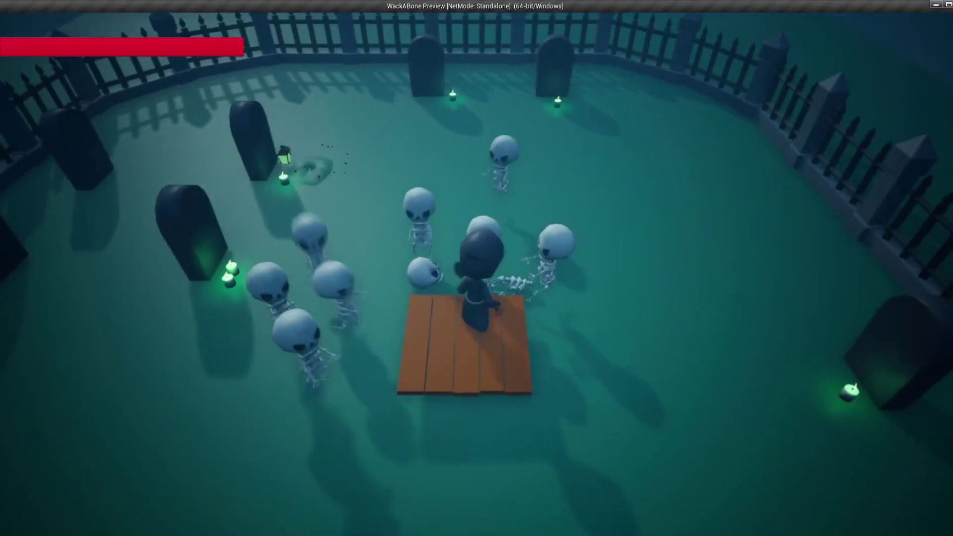
pyautogui.press('d')
pyautogui.press('a')
pyautogui.press('a')
pyautogui.press('w')
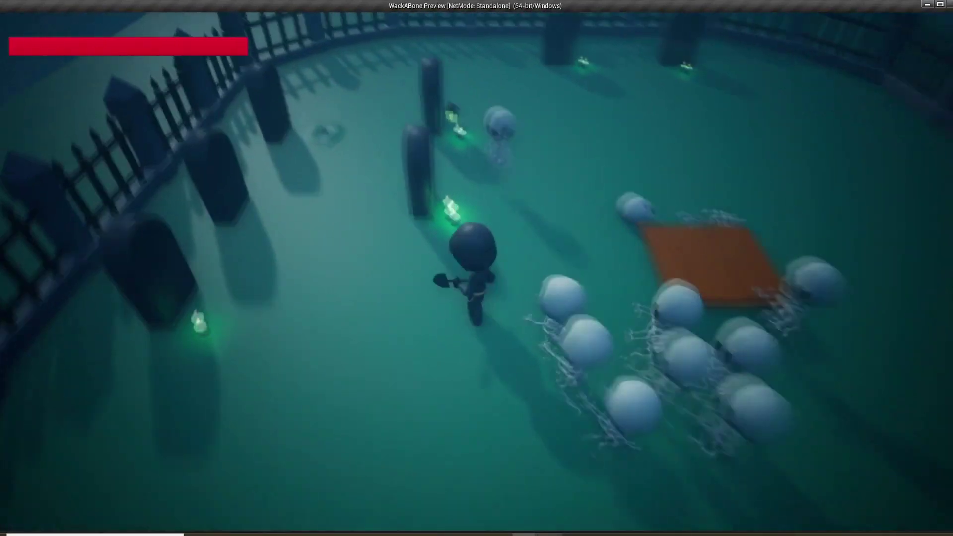
pyautogui.press('d')
pyautogui.press('d')
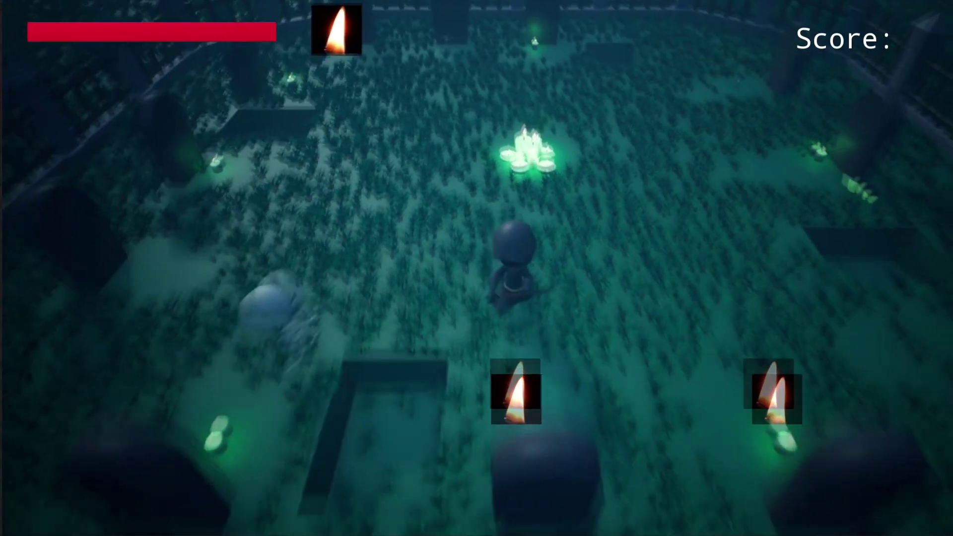
# - Run the character past the open graves in the grassy graveyard to playtest the level with candle icons and score display
pyautogui.press('w')
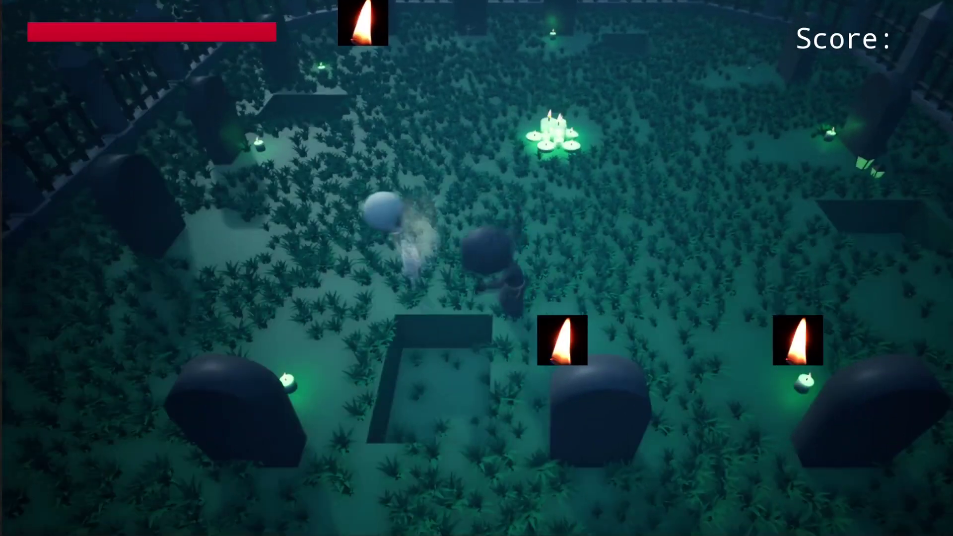
pyautogui.press('a')
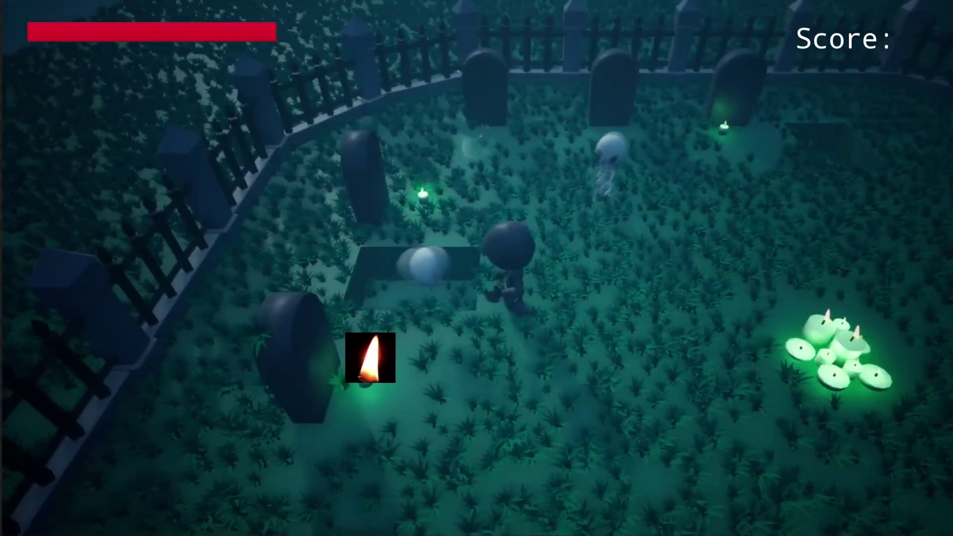
# - Run the character around the central candle cluster and gravestones to playtest lighting grave candles and the score counter
pyautogui.press('s')
pyautogui.press('a')
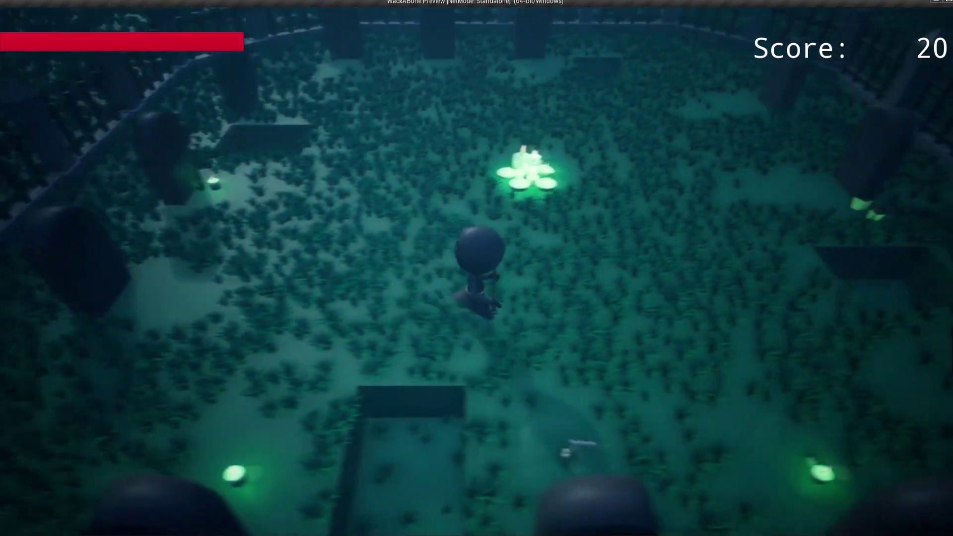
pyautogui.press('d')
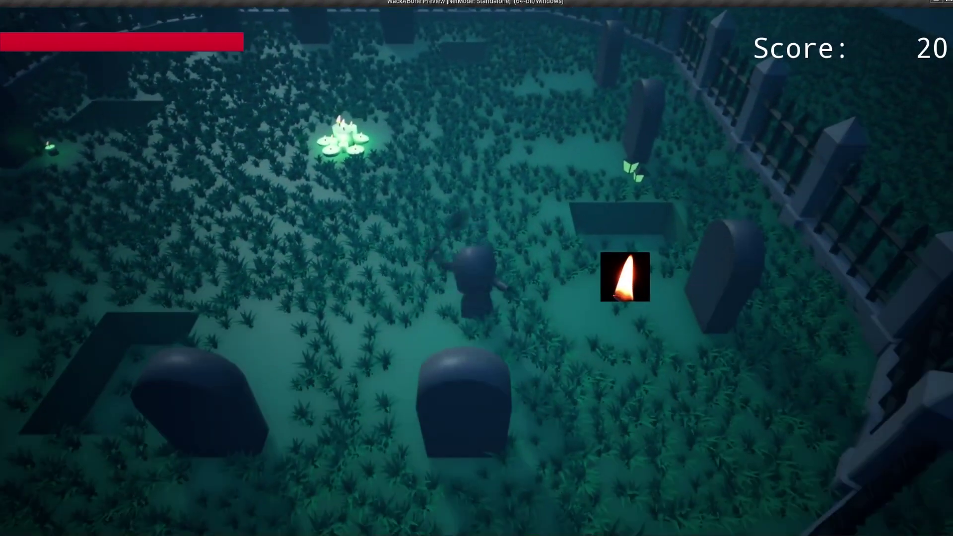
pyautogui.press('w')
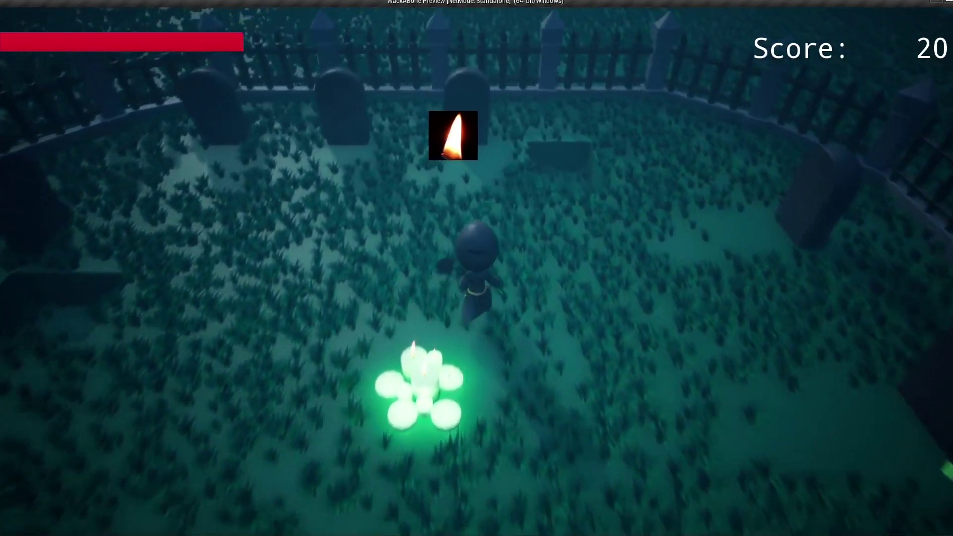
pyautogui.press('a')
pyautogui.press('w')
pyautogui.press('s')
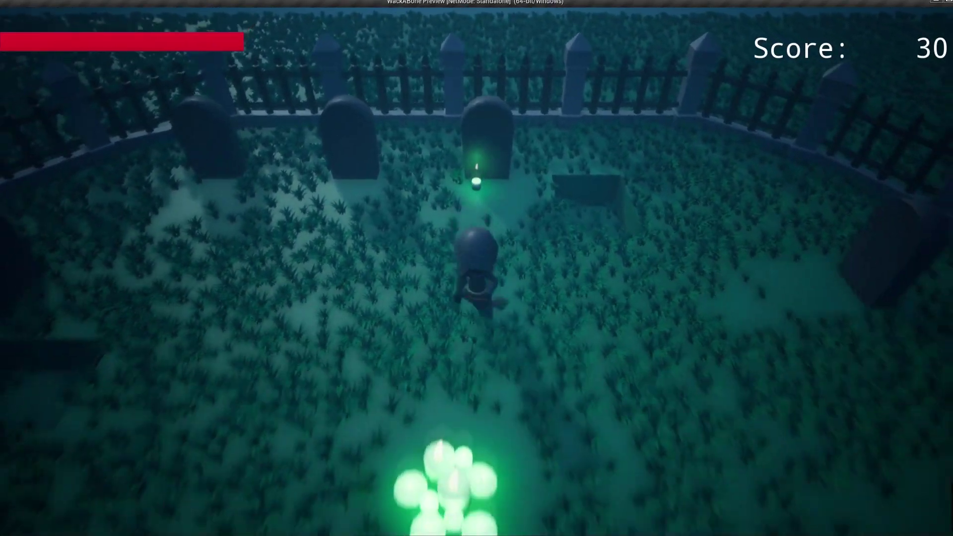
pyautogui.press('d')
pyautogui.press('s')
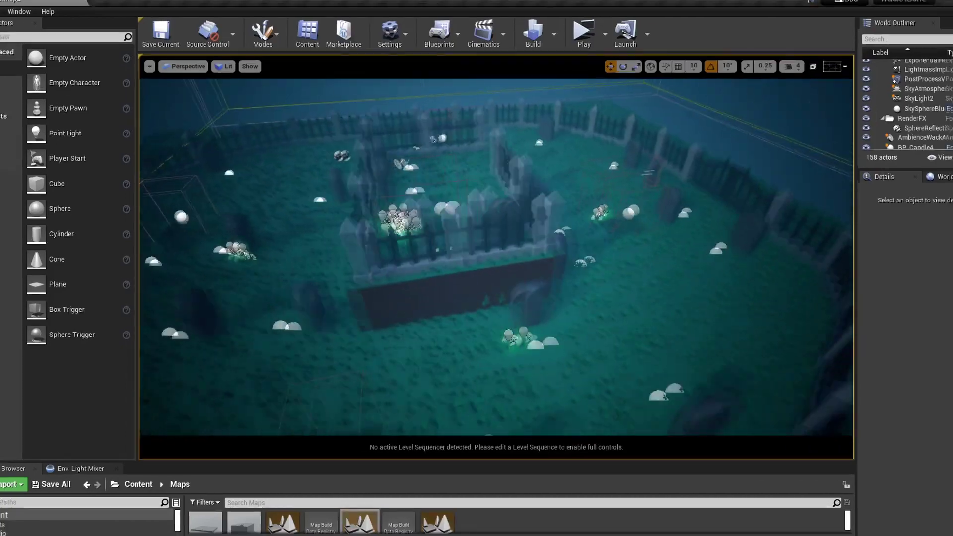
pyautogui.moveTo(496, 258); pyautogui.dragTo(596, 258, button='right')
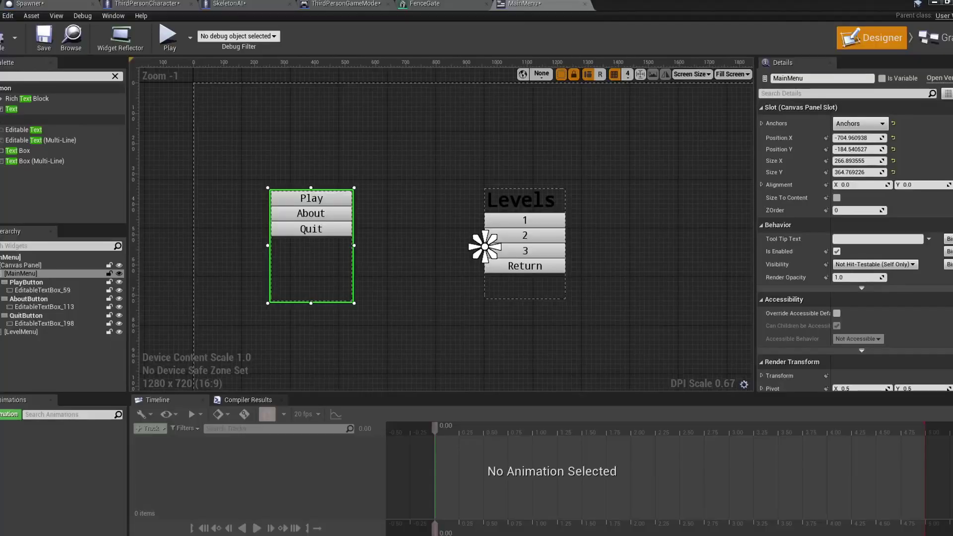
# - Position the LevelMenu box at 0, 0 in the MainMenu widget layout and adjust its horizontal size
pyautogui.moveTo(389, 349); pyautogui.dragTo(404, 342, button='right')
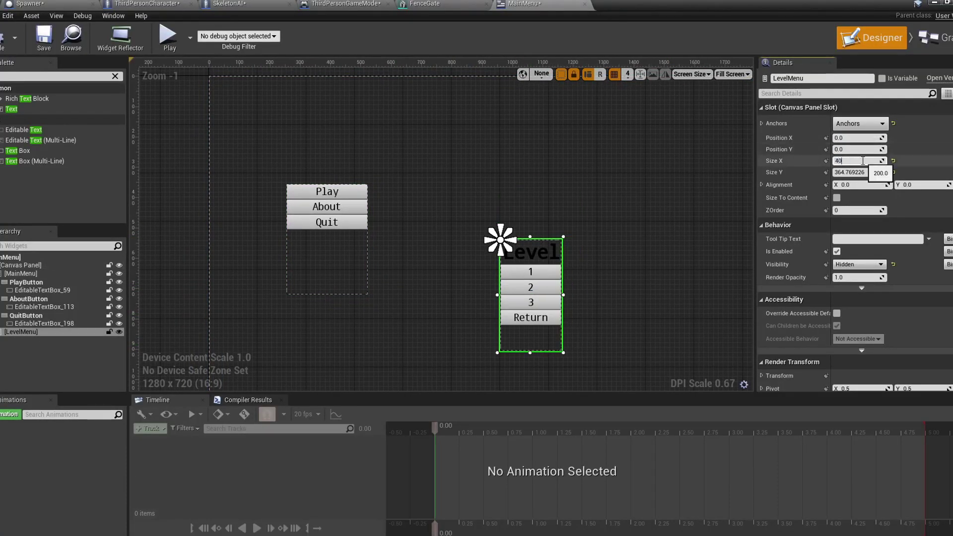
pyautogui.click(544, 247)
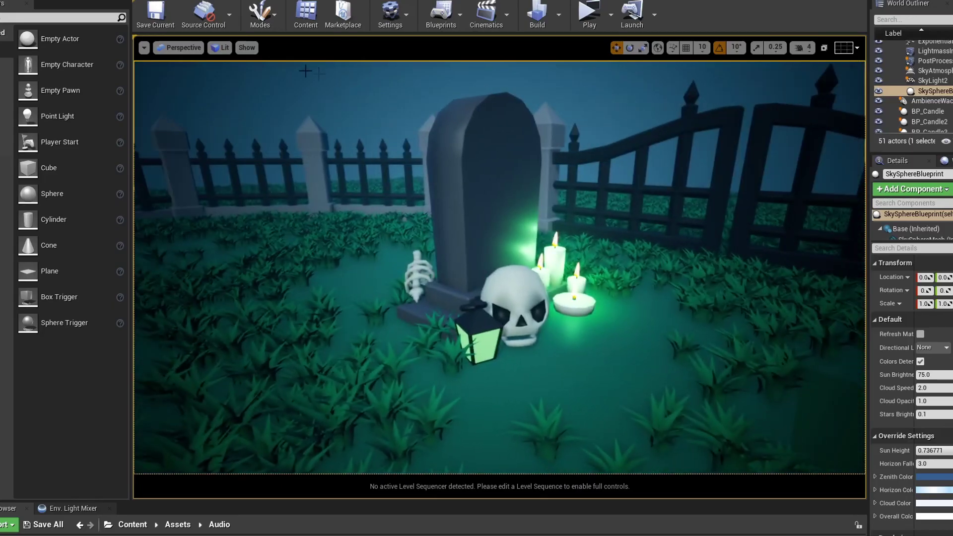
# - Preview the main menu scene, open the level selector from Play, start level 1 and end the preview
pyautogui.click(589, 20)
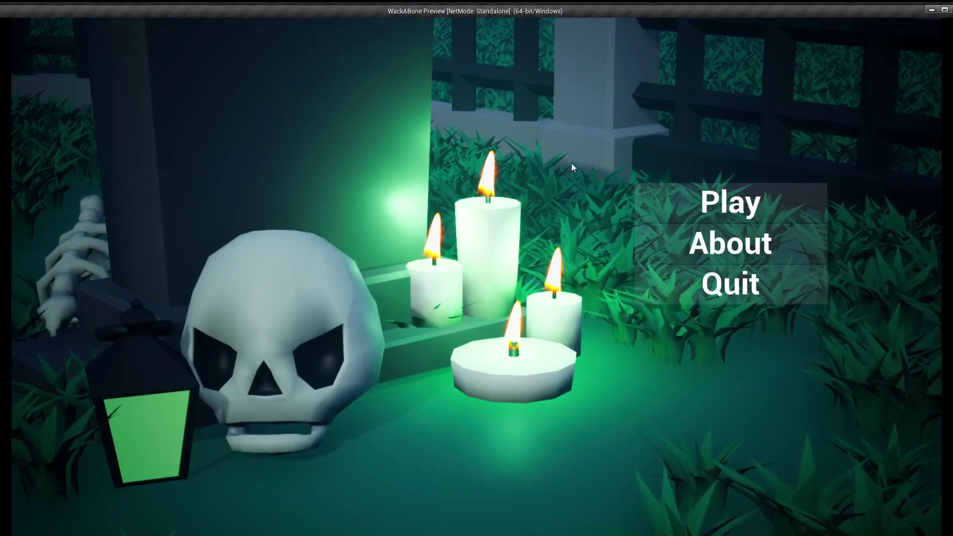
pyautogui.click(686, 194)
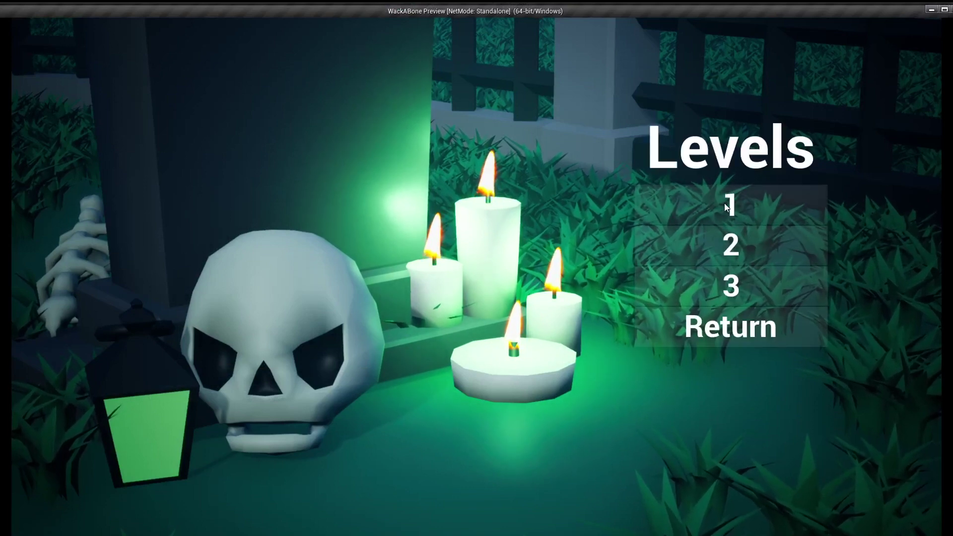
pyautogui.click(724, 204)
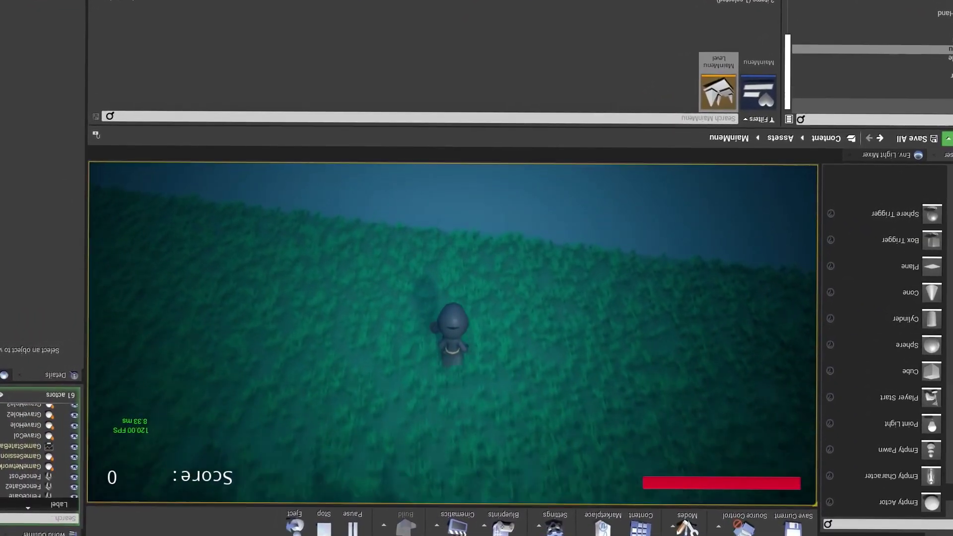
pyautogui.press('Escape')
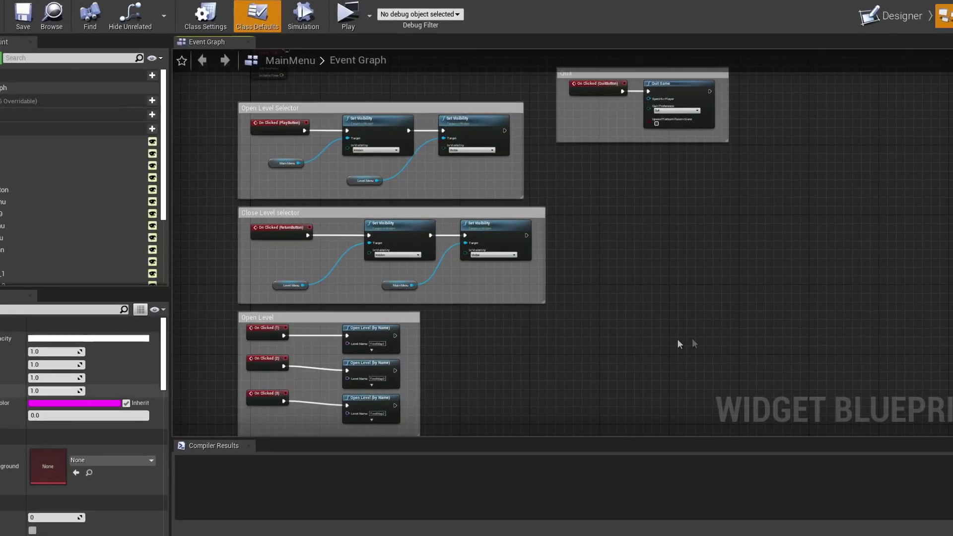
pyautogui.moveTo(660, 330); pyautogui.dragTo(754, 345, button='right')
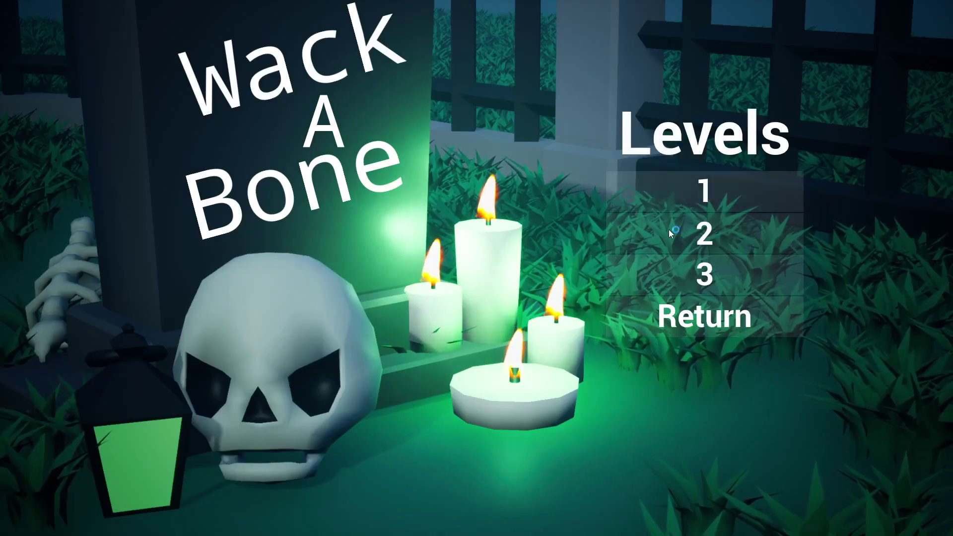
# - Start level 2 from the level selector and run the character from the front staircase to the cross gravestone
pyautogui.click(668, 229)
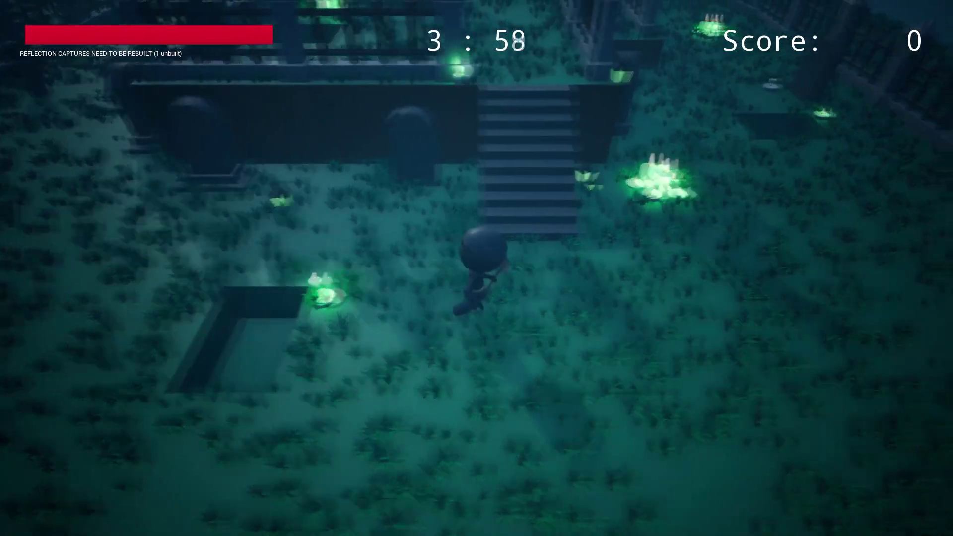
pyautogui.press('w')
pyautogui.press('d')
pyautogui.press('a')
pyautogui.press('s')
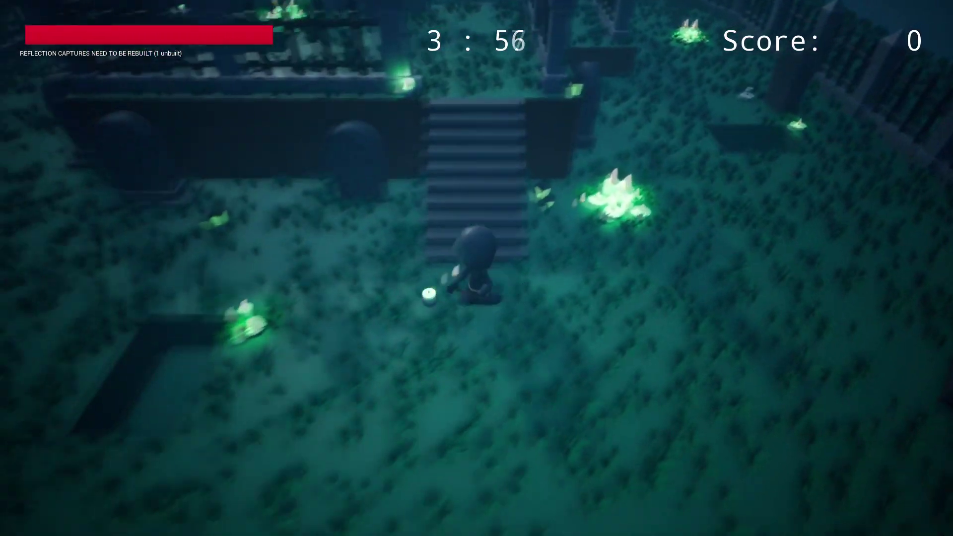
pyautogui.press('a')
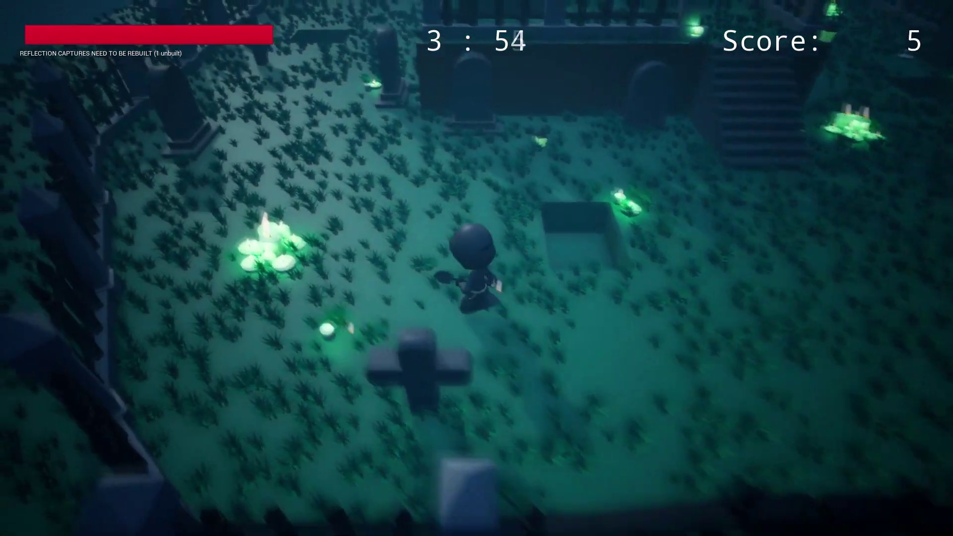
# - Run the character along the outer fence beside the raised graveyard, past the open grave, to the side steps
pyautogui.press('w')
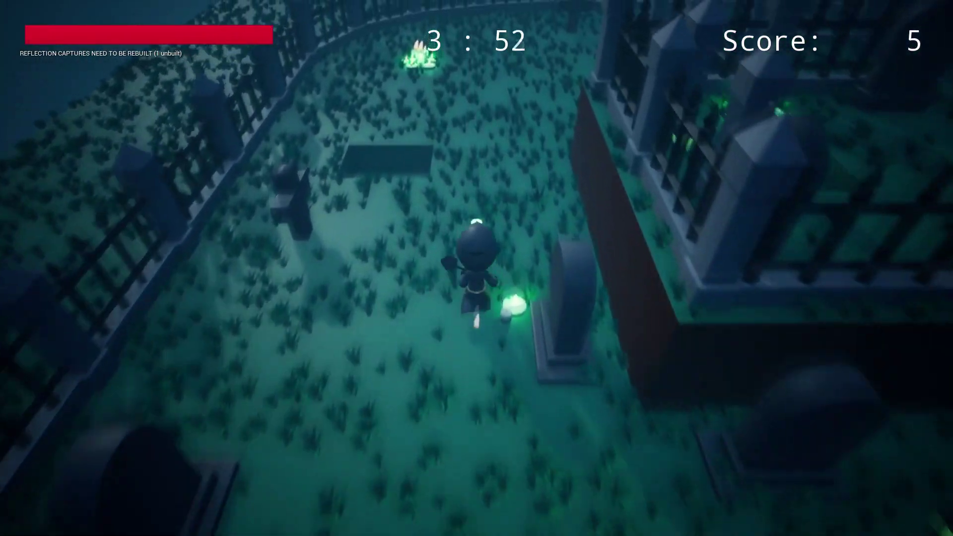
pyautogui.press('w')
pyautogui.press('d')
pyautogui.press('a')
pyautogui.press('s')
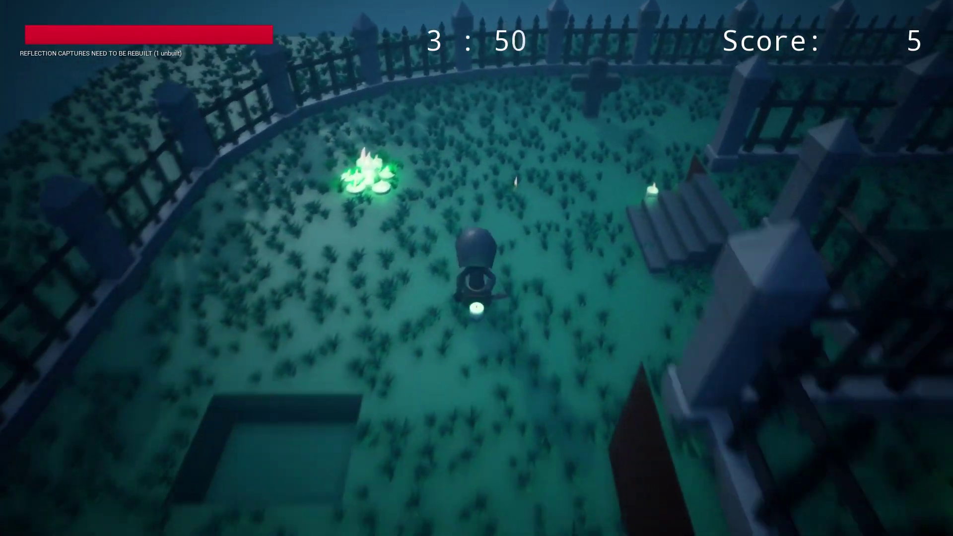
pyautogui.press('a')
pyautogui.press('w')
pyautogui.press('d')
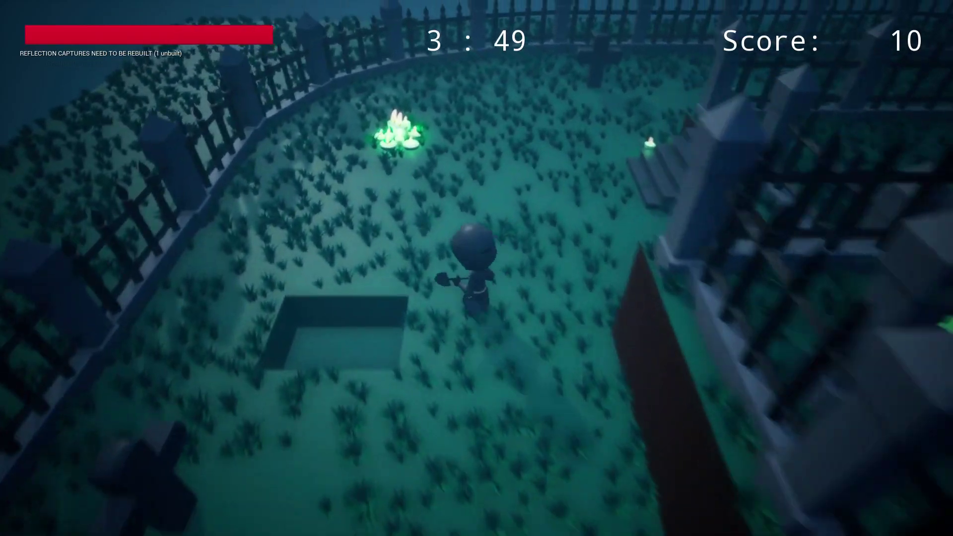
pyautogui.press('a')
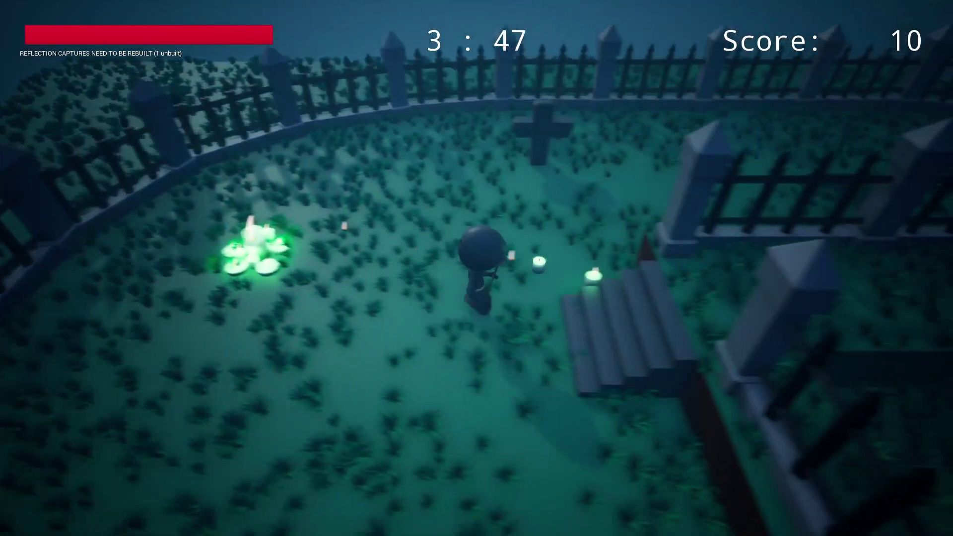
# - Take the character up the side steps and across the raised graveyard to the front staircase to playtest the upper area
pyautogui.press('d')
pyautogui.press('s')
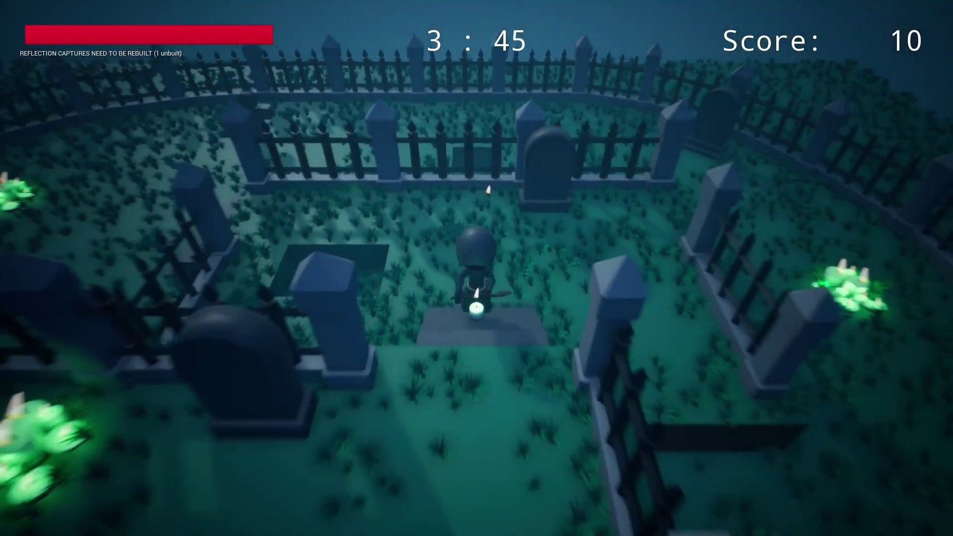
pyautogui.press('a')
pyautogui.press('d')
pyautogui.press('w')
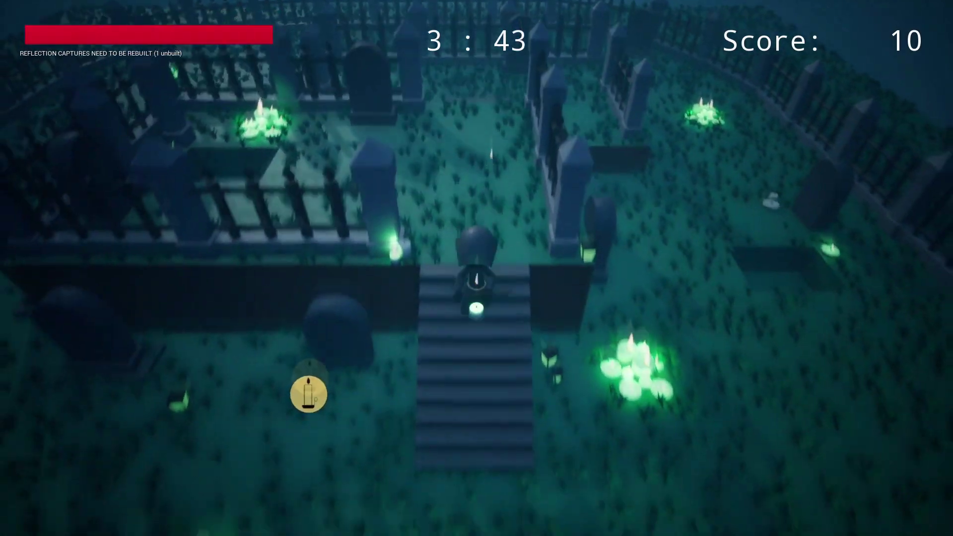